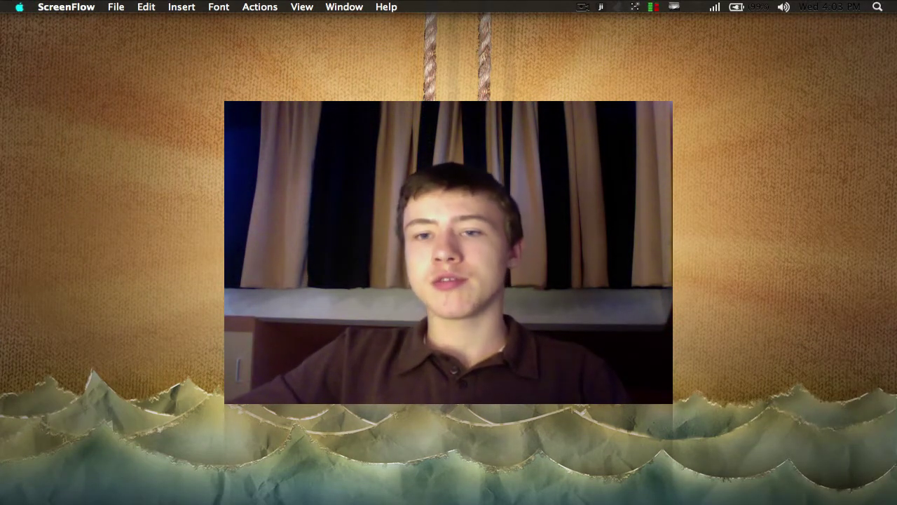
Switch to Firefox, go to the already open jitouch page and look through its introduction and feature overview.
mouse_move(326, 502)
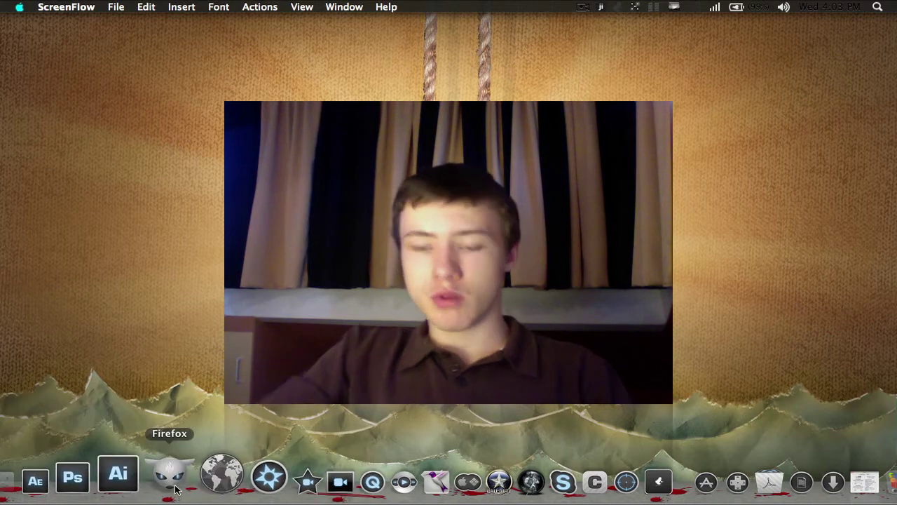
left_click(175, 488)
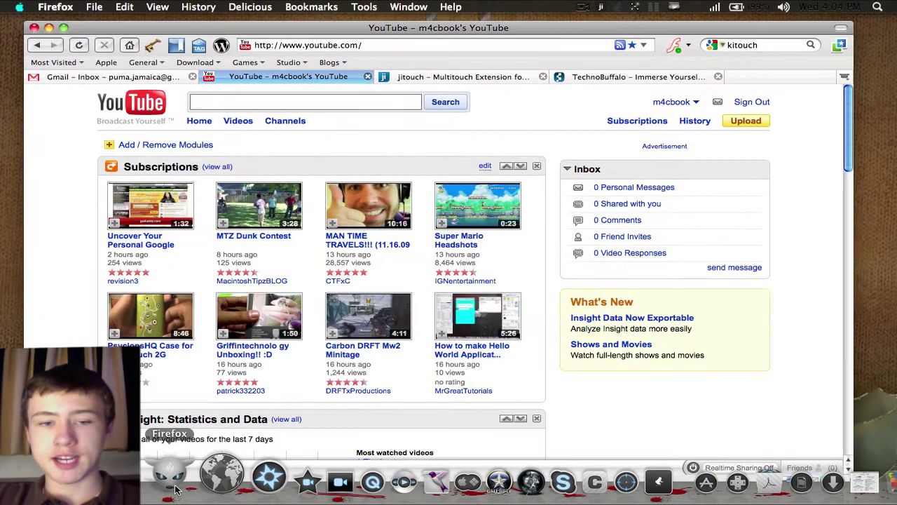
left_click(433, 78)
scroll(291, 160, "down", 10)
scroll(291, 160, "up", 8)
scroll(292, 163, "up", 2)
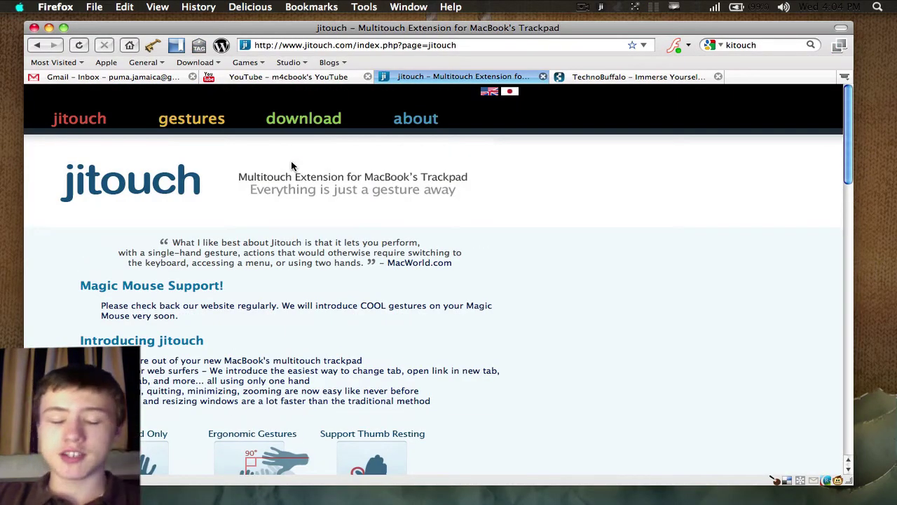
scroll(293, 166, "down", 8)
scroll(292, 166, "down", 10)
scroll(293, 166, "up", 9)
scroll(291, 160, "up", 8)
Open the jitouch site's download page and review the version 1.01 download and license key offers.
left_click(291, 124)
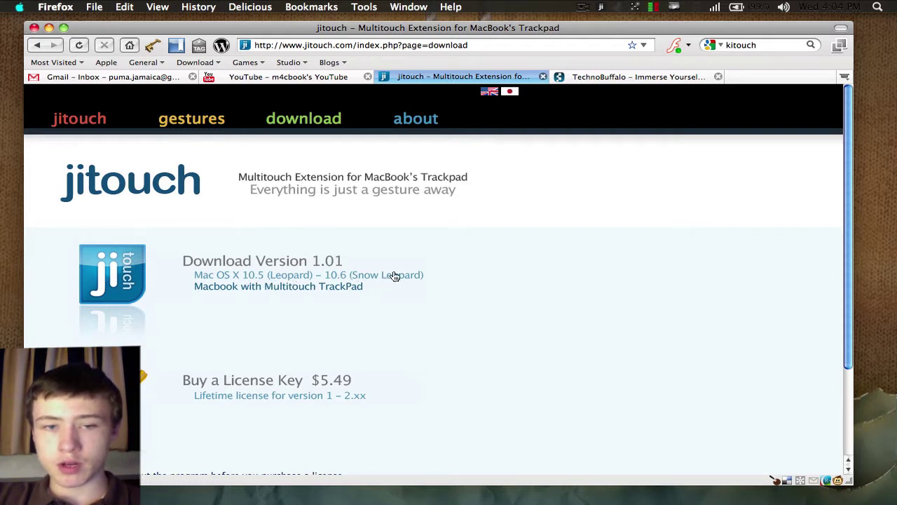
scroll(335, 331, "down", 3)
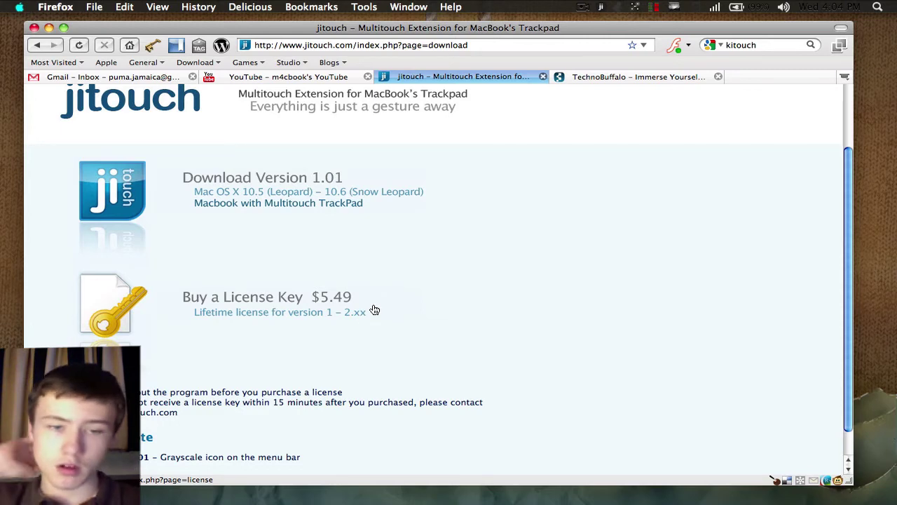
scroll(372, 323, "down", 2)
scroll(372, 325, "up", 5)
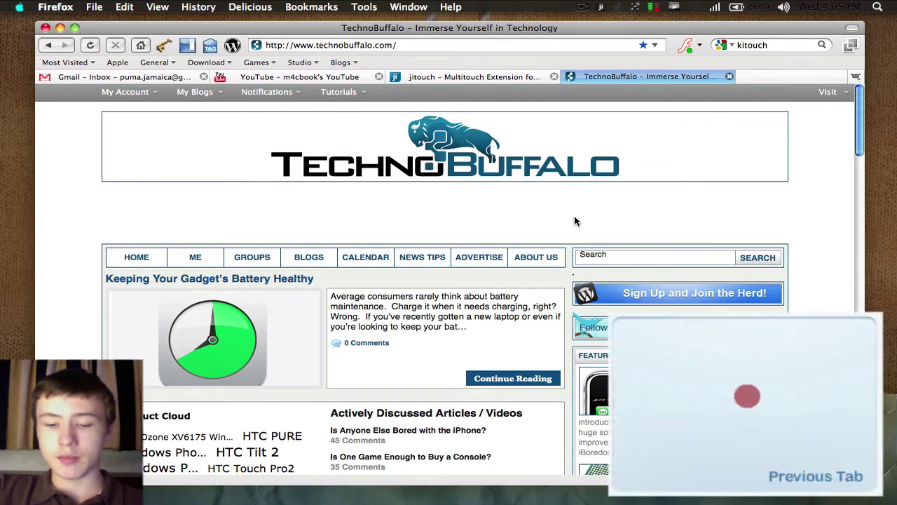
Cycle back and forth through the open Gmail, YouTube, jitouch and TechnoBuffalo tabs.
key("ctrl+shift+Tab")
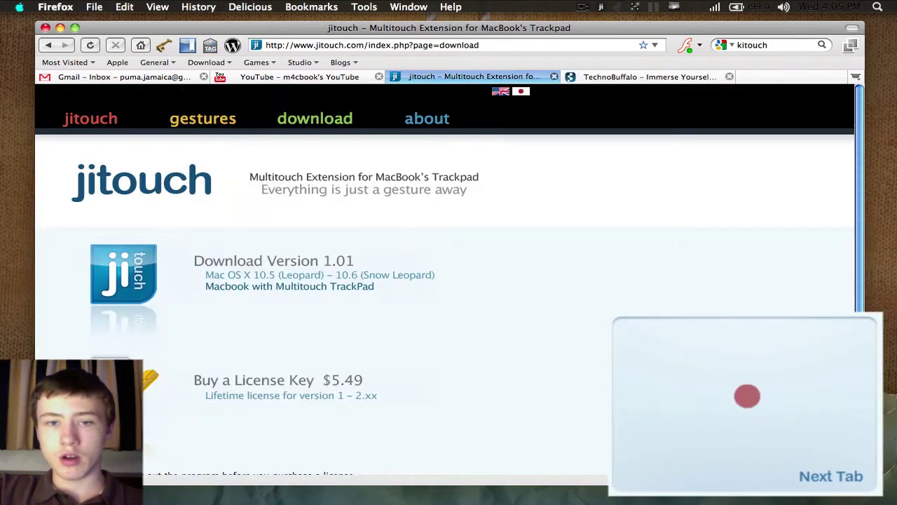
key("ctrl+shift+Tab")
key("ctrl+Tab")
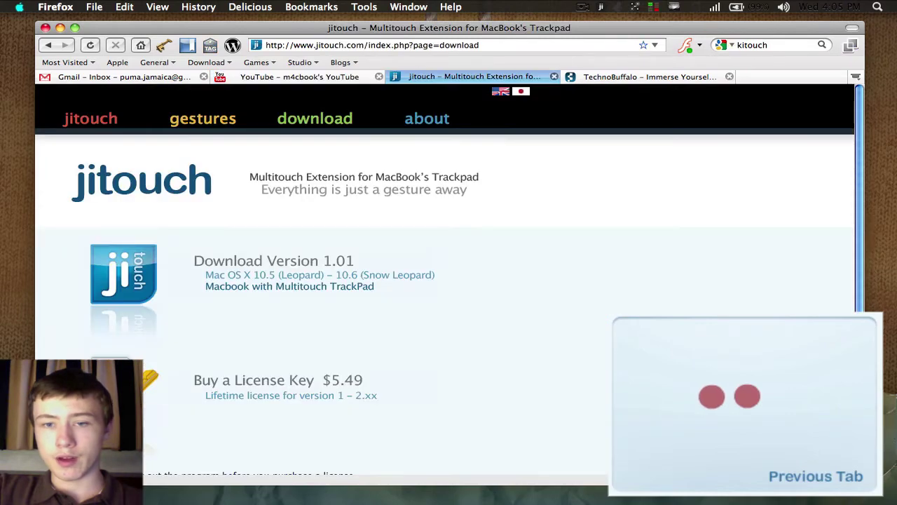
key("ctrl+Tab")
key("ctrl+shift+Tab")
key("ctrl+shift+Tab")
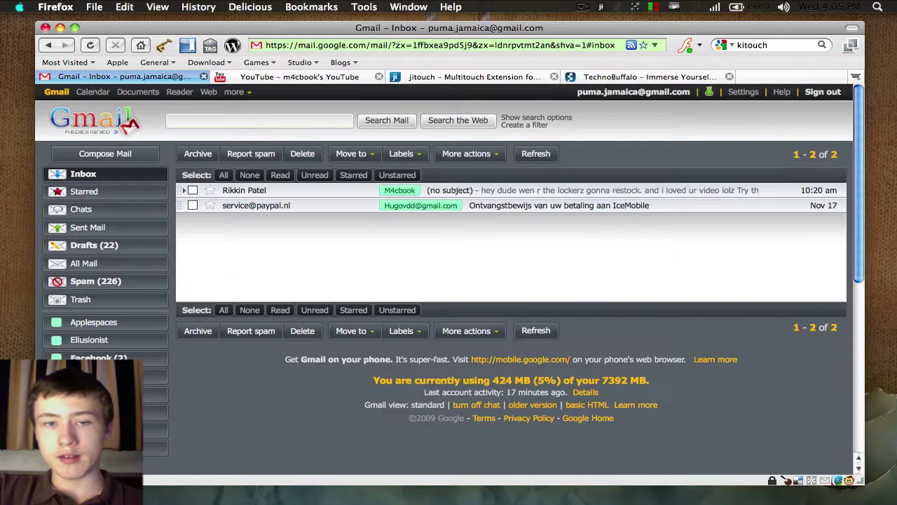
key("ctrl+Tab")
key("ctrl+Tab")
key("ctrl+shift+Tab")
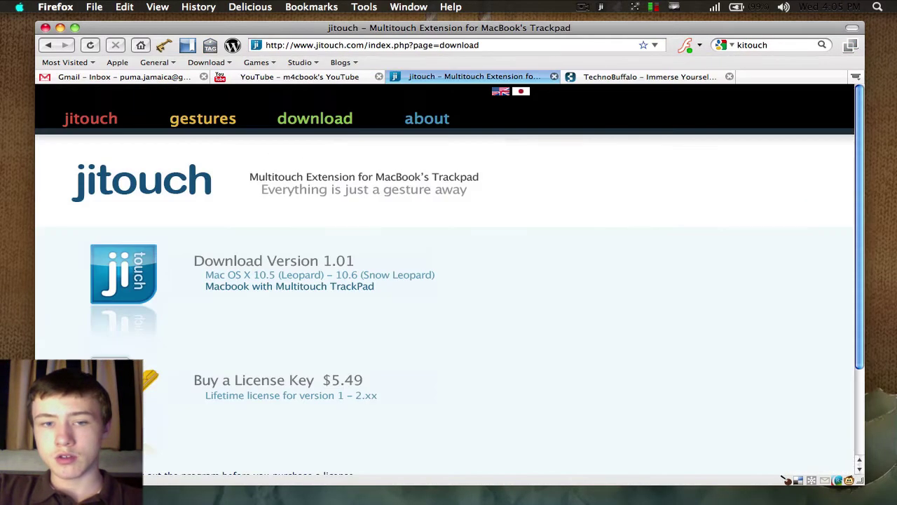
key("ctrl+shift+Tab")
key("ctrl+shift+Tab")
key("ctrl+Tab")
key("ctrl+Tab")
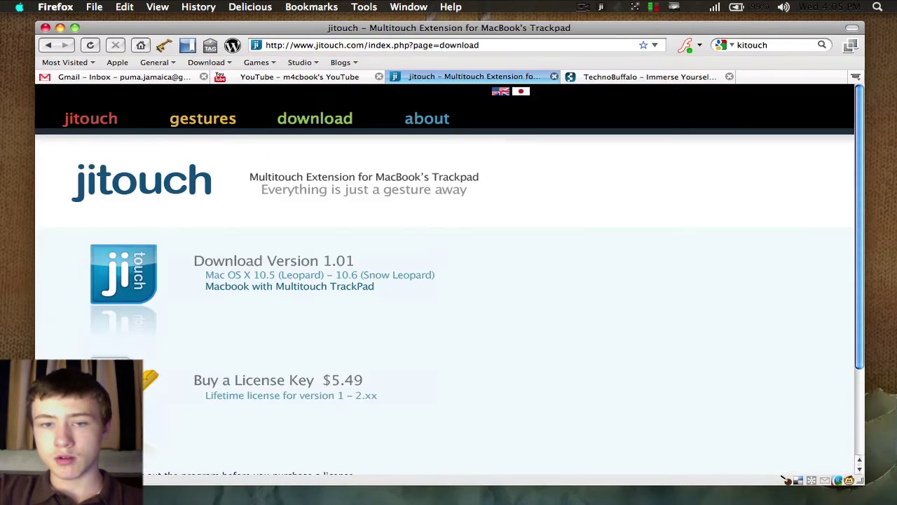
key("ctrl+Tab")
key("ctrl+shift+Tab")
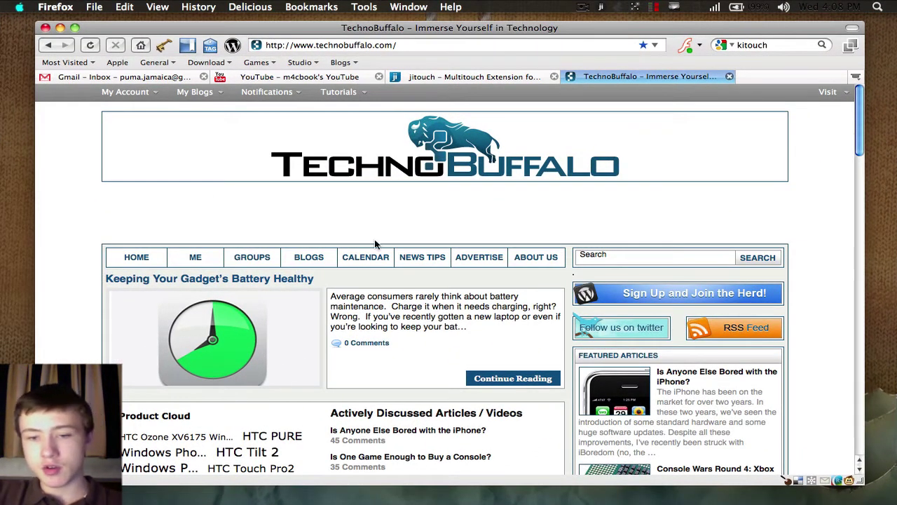
Open the discussed article "Is Anyone Else Bored with the iPhone?" from the TechnoBuffalo home page in a new tab and switch to it.
scroll(575, 327, "down", 5)
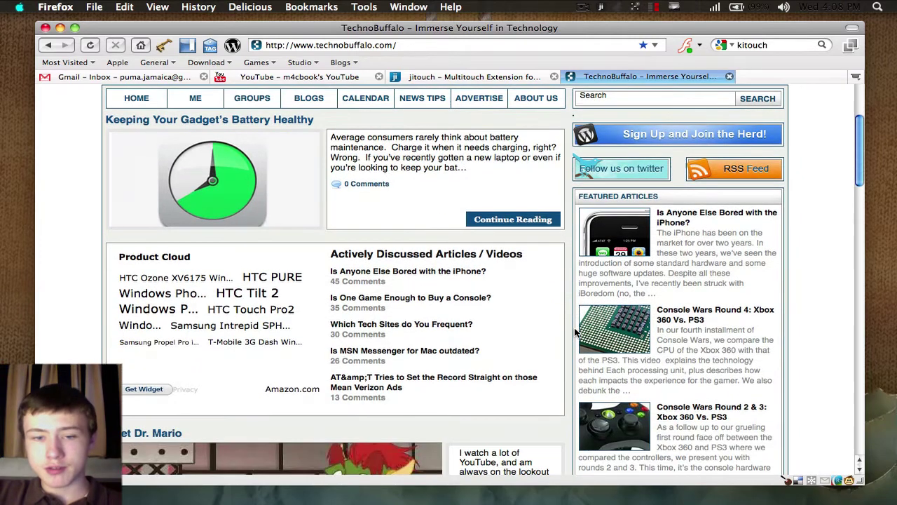
scroll(575, 331, "up", 5)
scroll(478, 201, "down", 6)
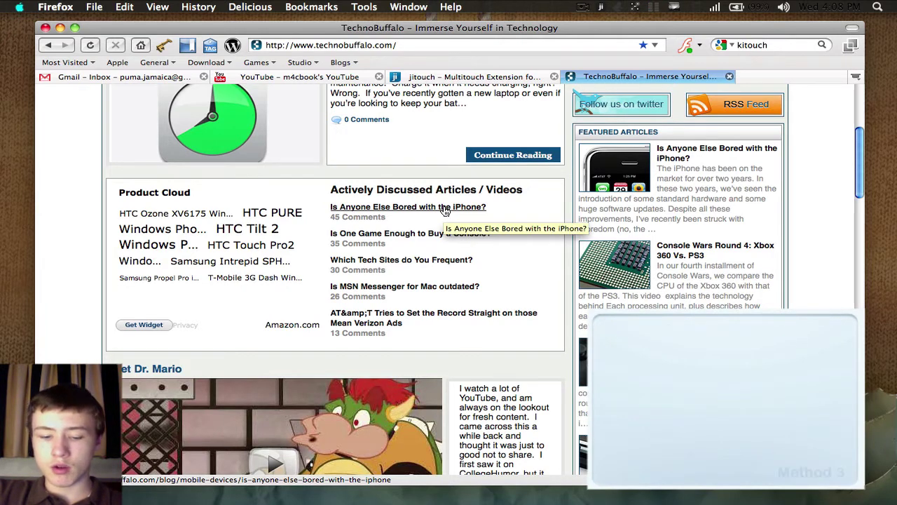
middle_click(443, 209)
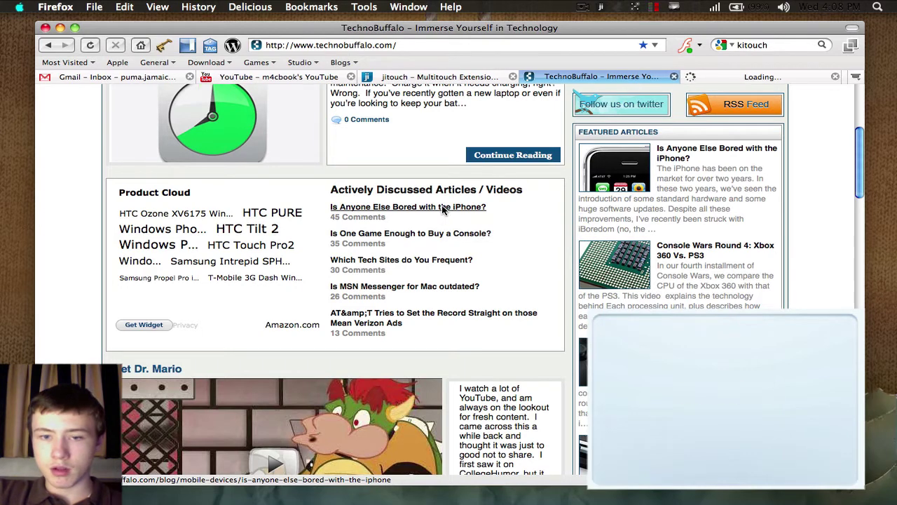
left_click(720, 77)
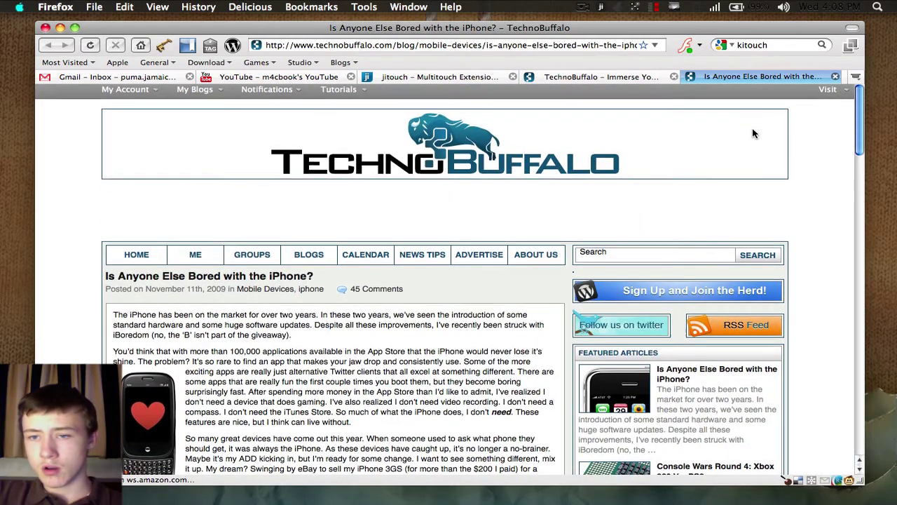
Skim the beginning of the iPhone article, close its tab and return to the start of the TechnoBuffalo home page.
scroll(754, 133, "down", 5)
scroll(817, 180, "up", 5)
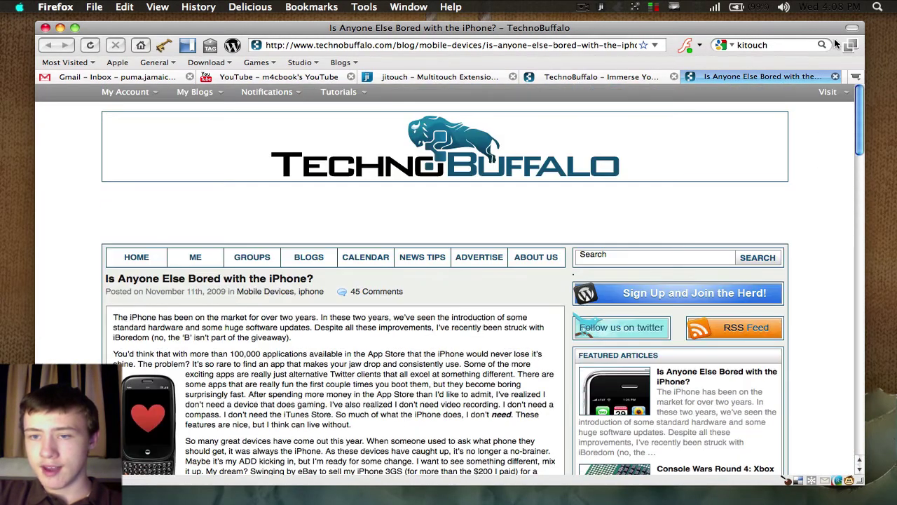
left_click(834, 77)
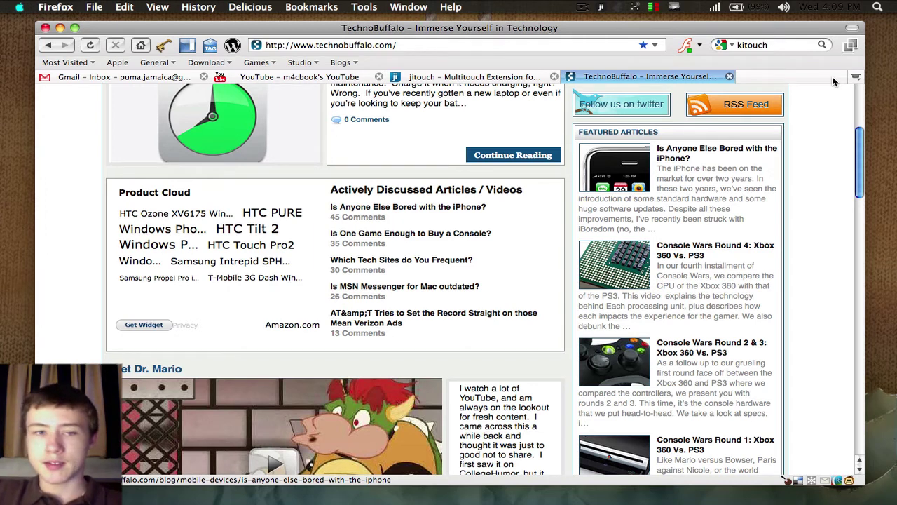
scroll(806, 218, "up", 3)
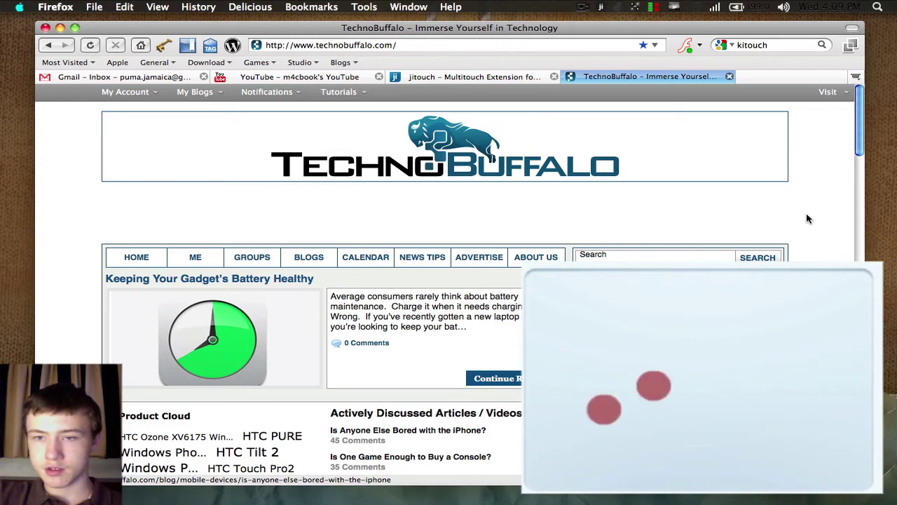
Minimize the TechnoBuffalo browser window and restore it, two times in a row.
key("F11")
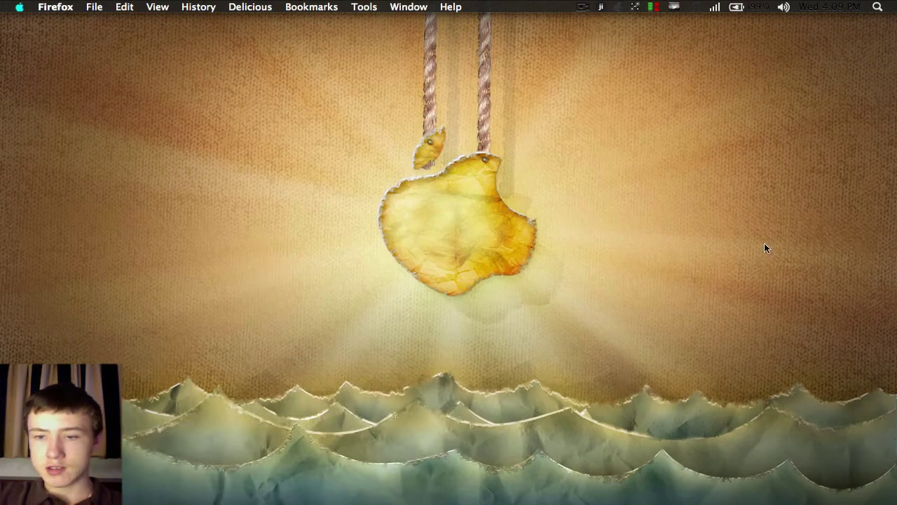
mouse_move(476, 500)
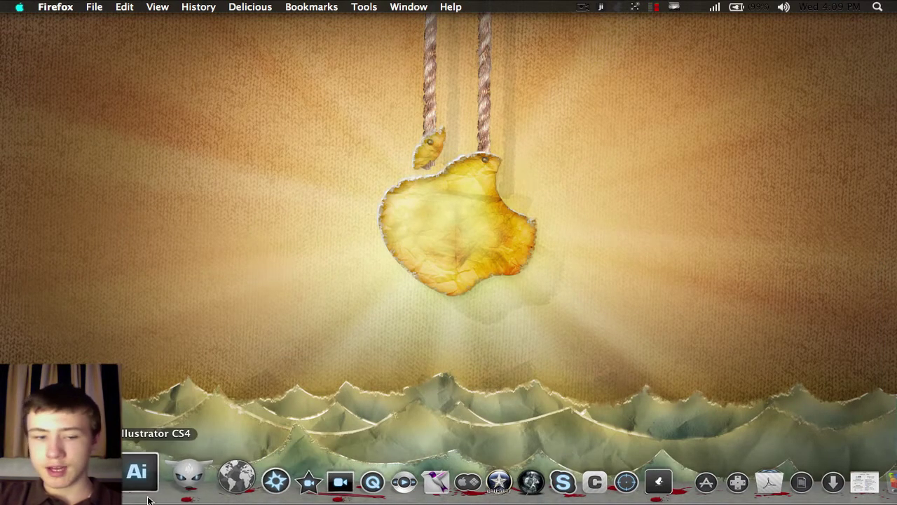
left_click(171, 488)
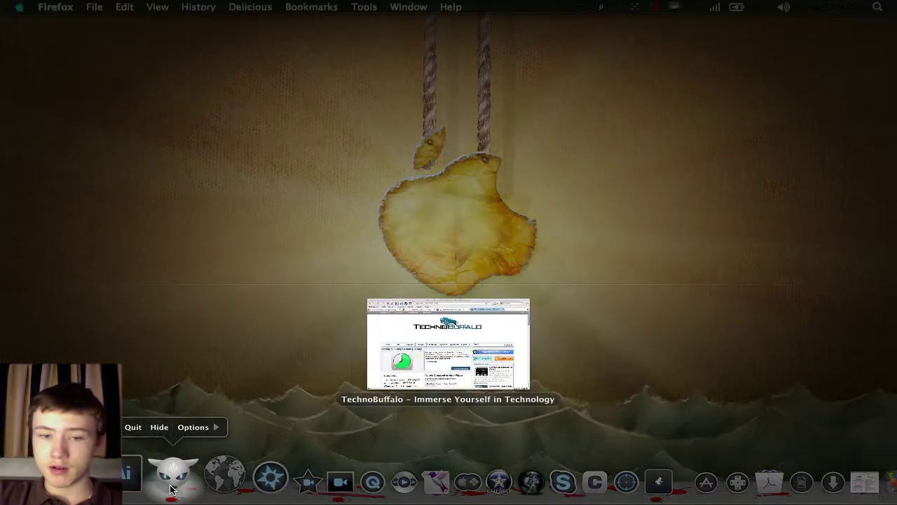
left_click(414, 329)
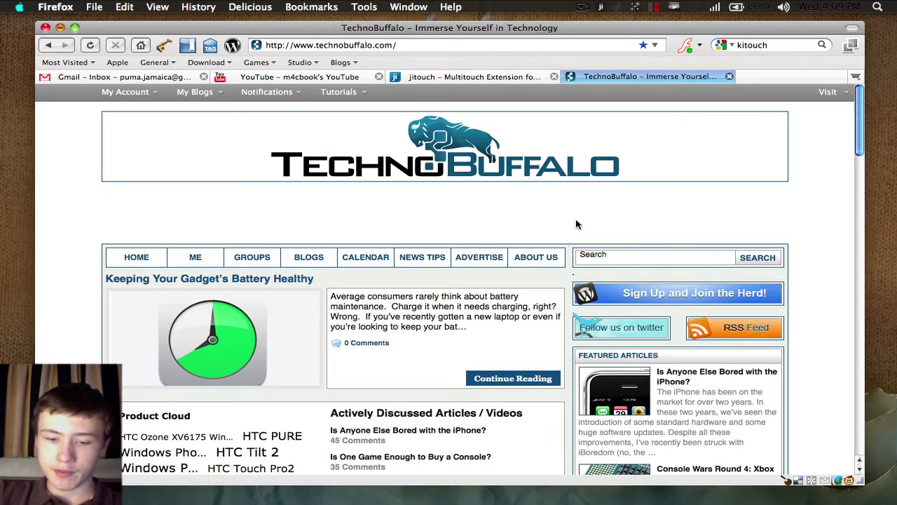
key("F11")
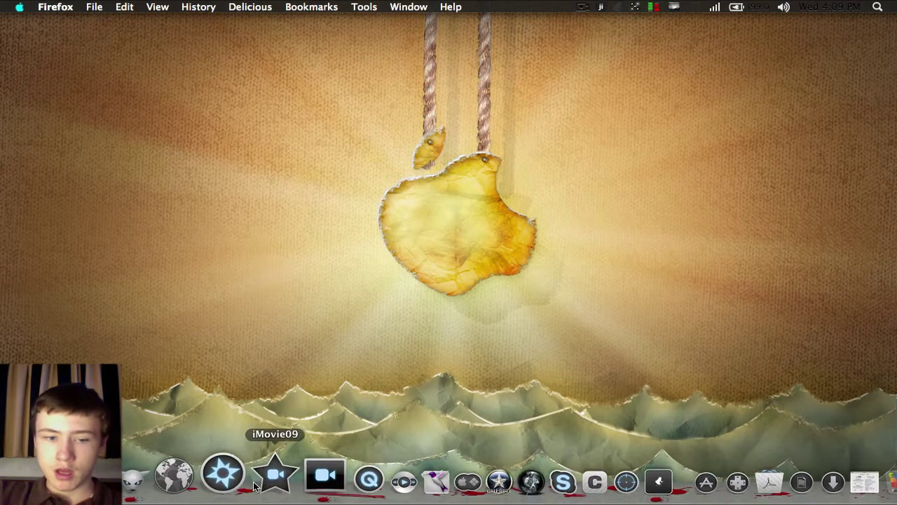
left_click(179, 485)
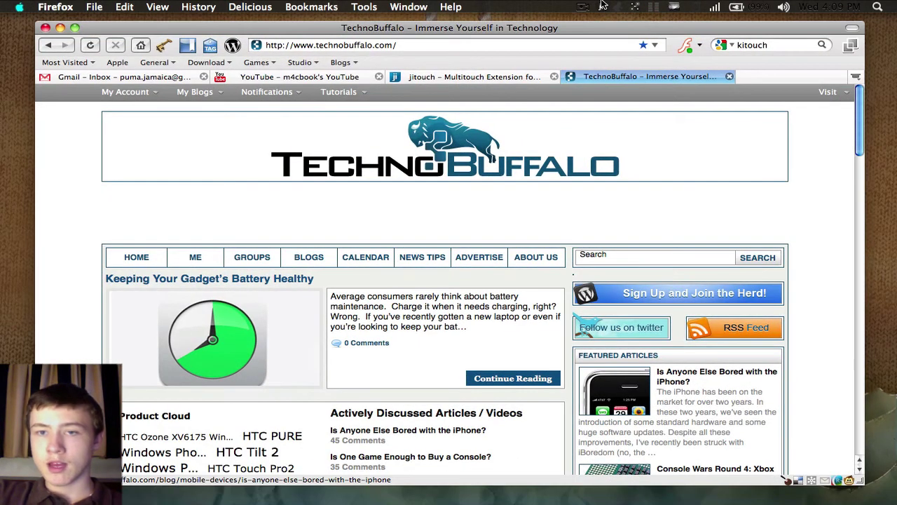
Open the jitouch preferences, set the handedness to Left-handed and return to the browser window.
left_click(601, 7)
left_click(624, 34)
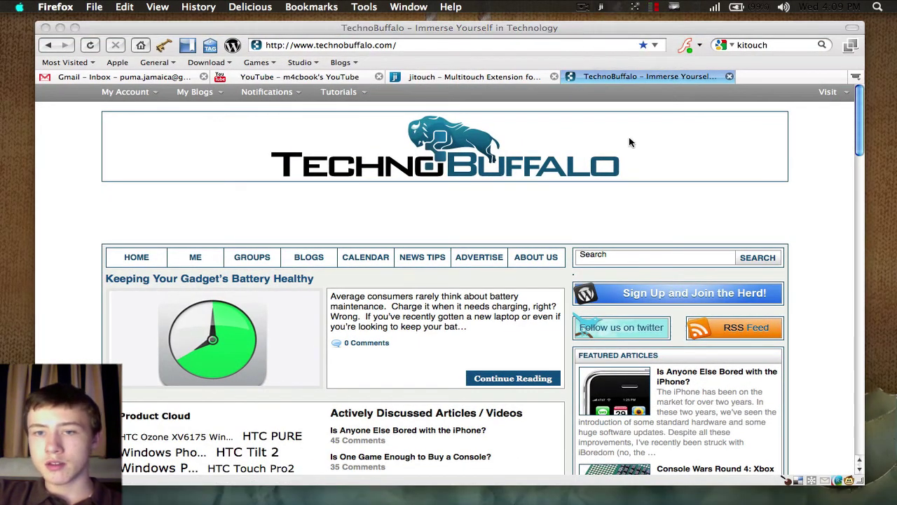
key("F9")
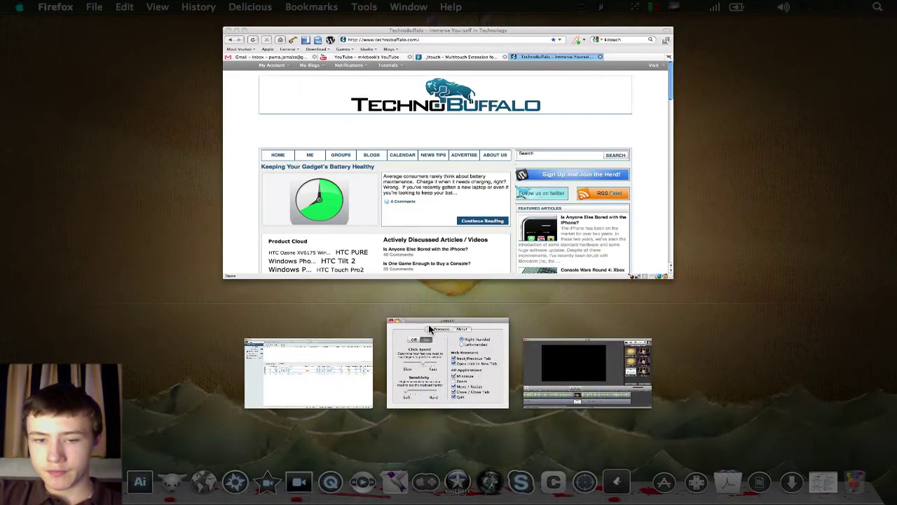
left_click(441, 357)
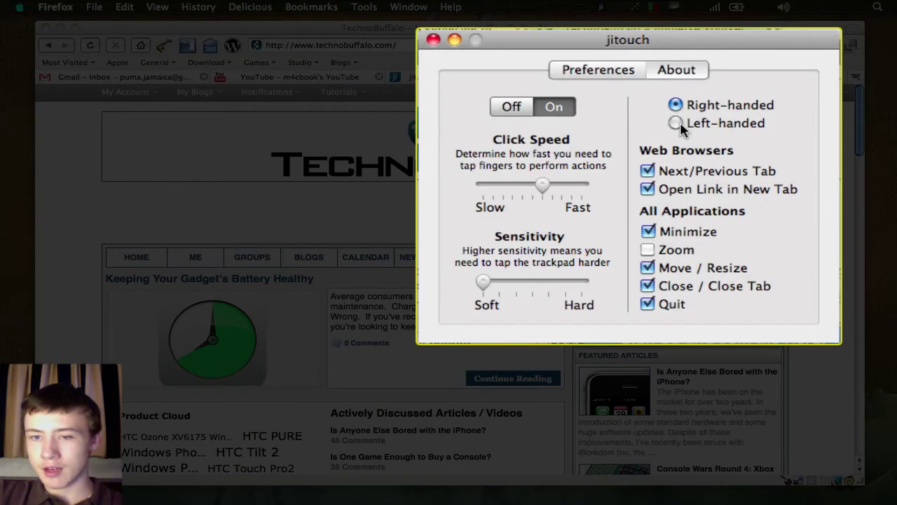
left_click(686, 124)
left_click(801, 157)
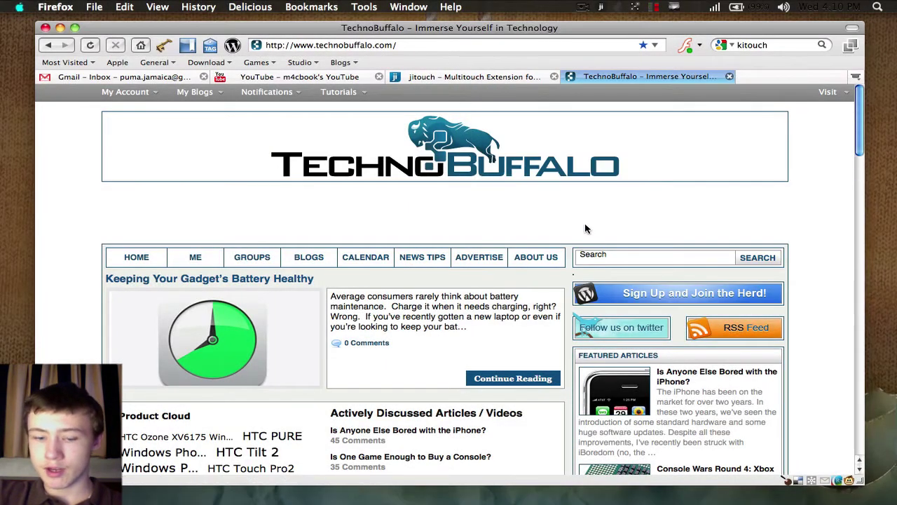
Test minimizing with the Left-handed setting by minimizing and restoring the browser window twice.
key("super+m")
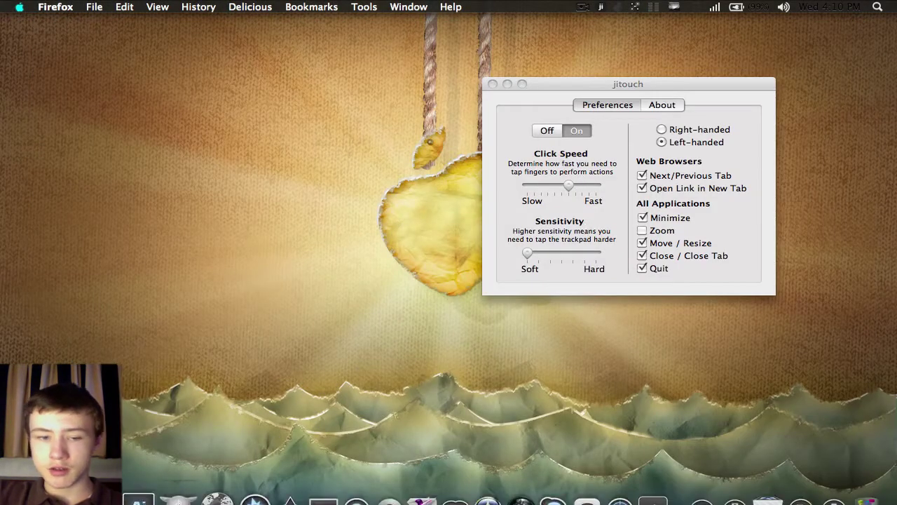
mouse_move(153, 489)
left_click(191, 479)
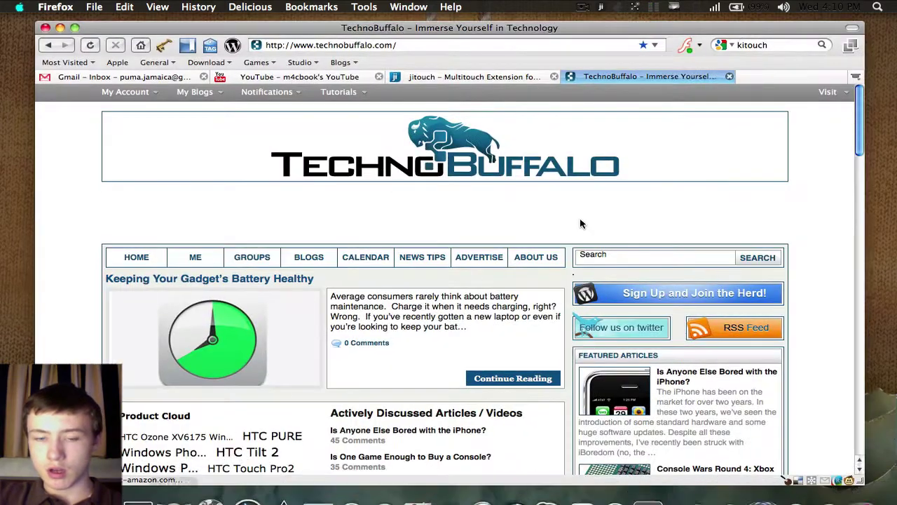
key("super+m")
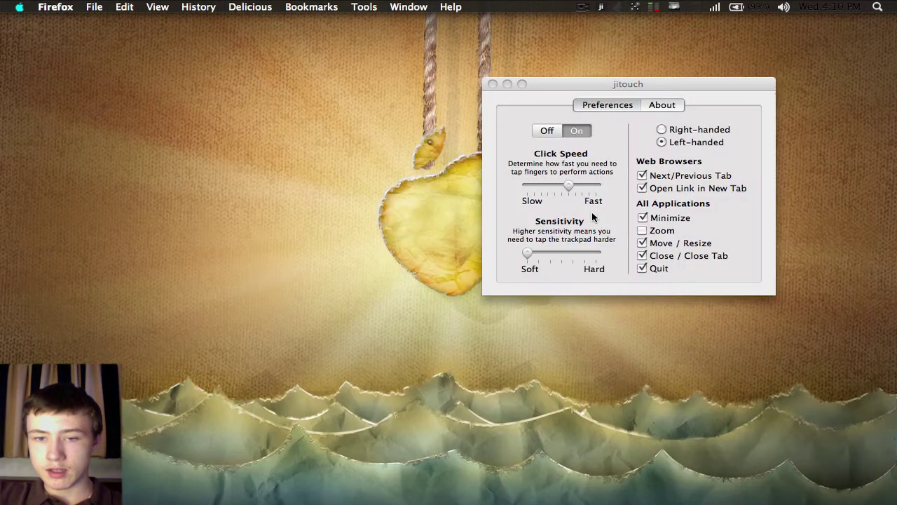
mouse_move(313, 502)
left_click(191, 479)
Bring up the jitouch preferences, set the handedness to Right-handed, toggle the Zoom gesture and leave the preferences.
key("F9")
left_click(462, 214)
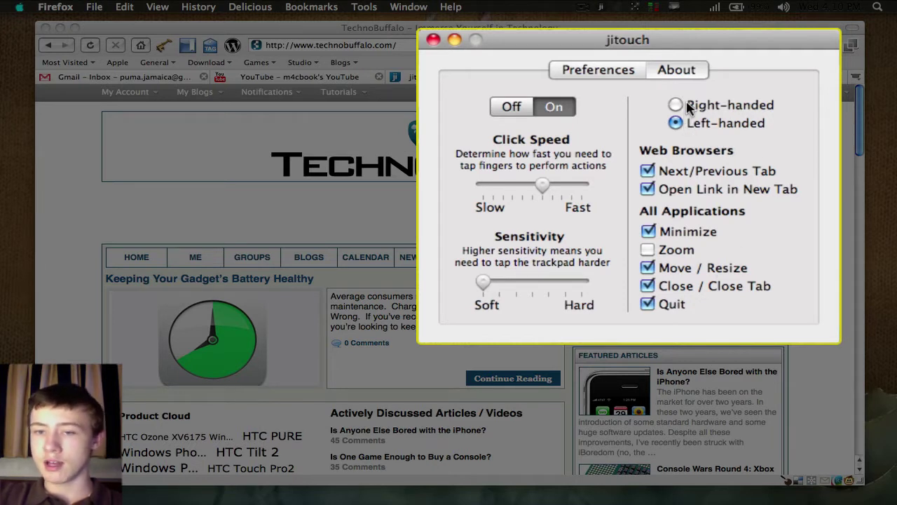
left_click(690, 107)
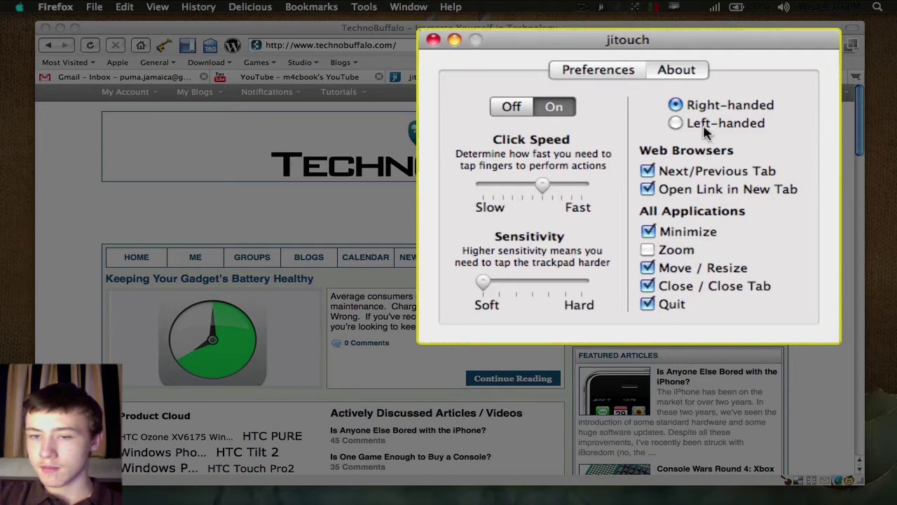
left_click(647, 249)
key("super+w")
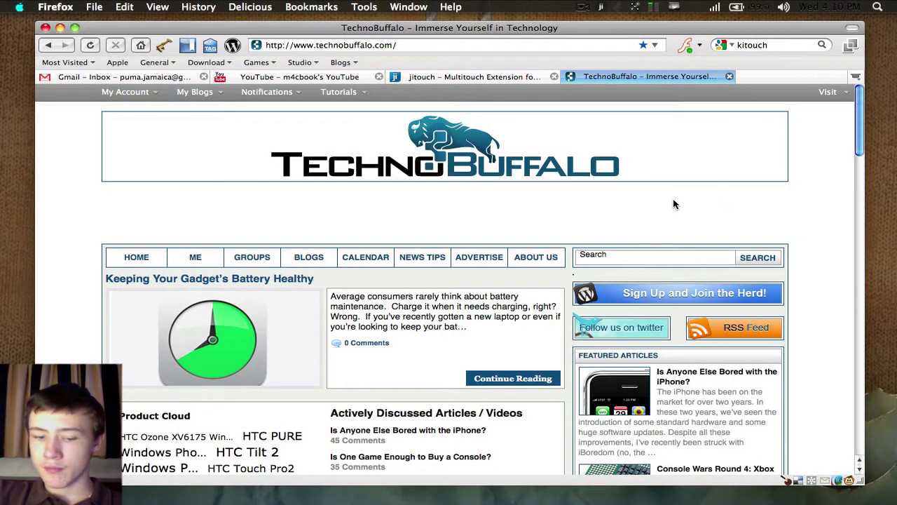
Test the Zoom gesture by enlarging the browser window and restoring it, and shrink the window from its corner.
key("ctrl+super+z")
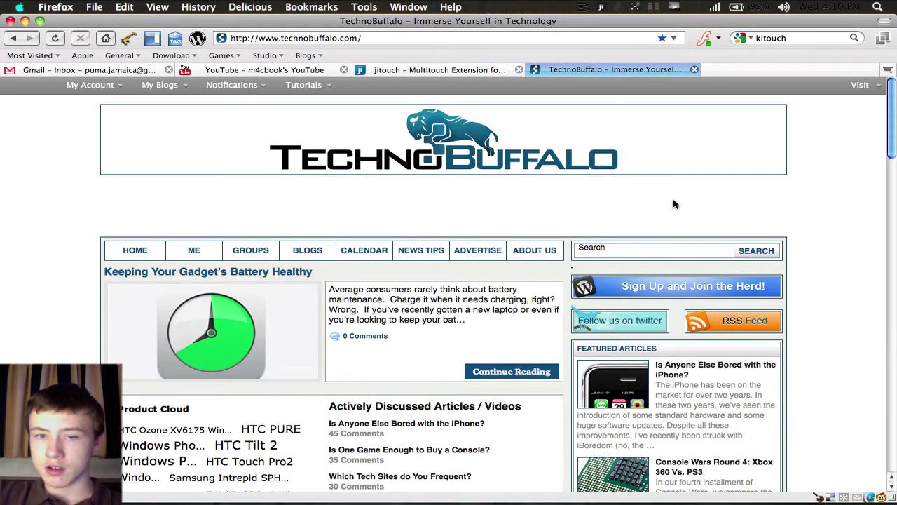
left_click(40, 21)
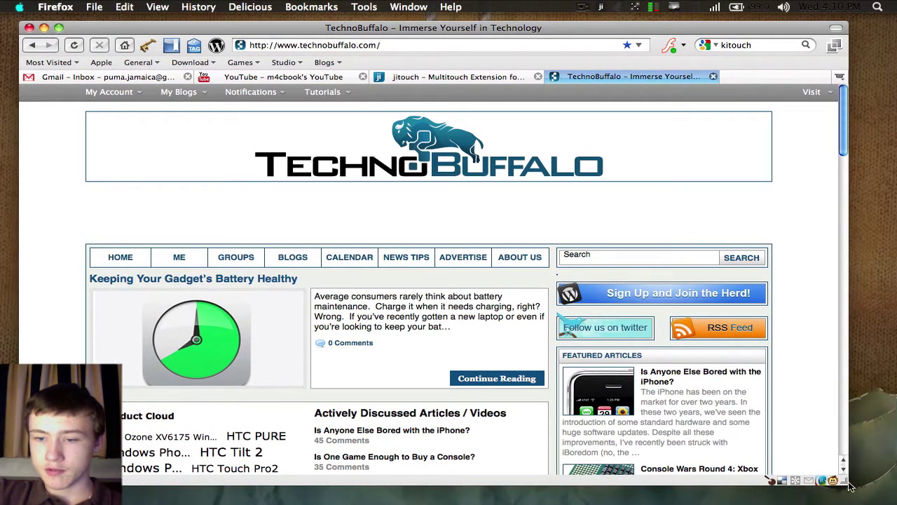
left_click_drag(848, 482, 749, 420)
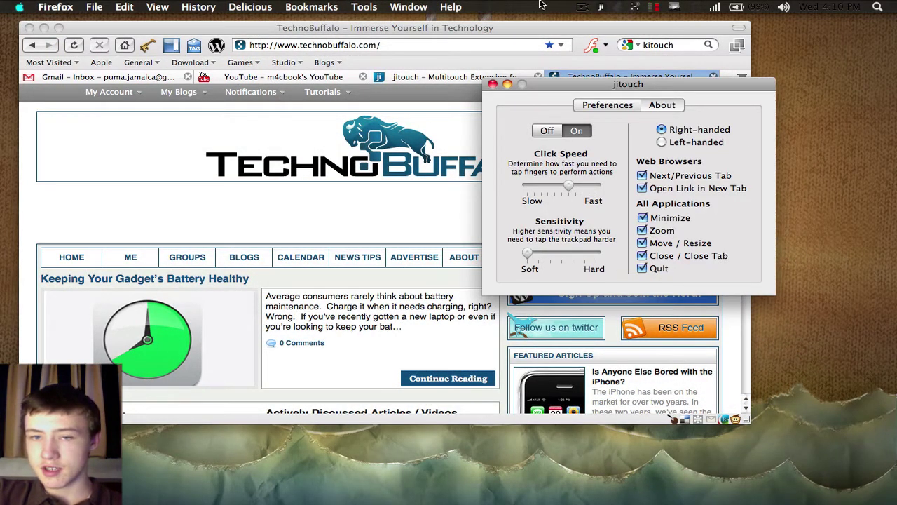
left_click(533, 23)
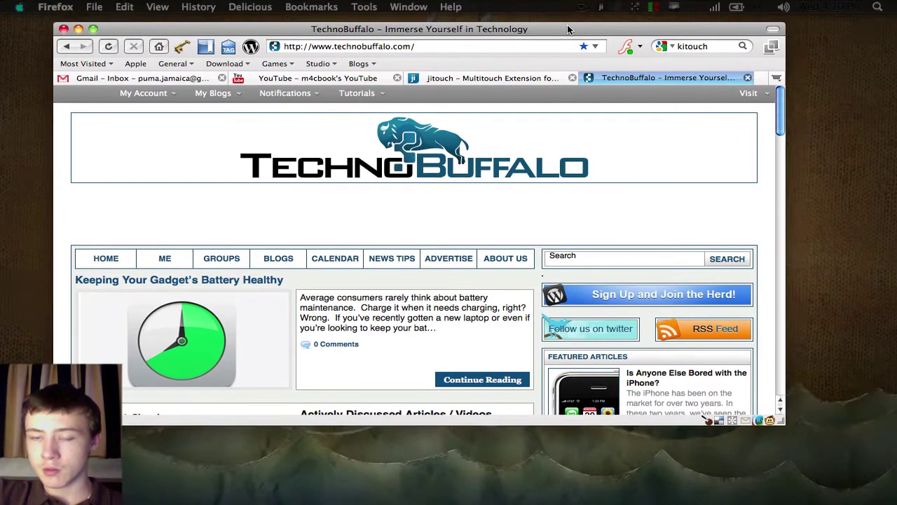
Bring up the jitouch preferences, turn off the Zoom gesture and return to the browser window.
key("F9")
left_click(399, 235)
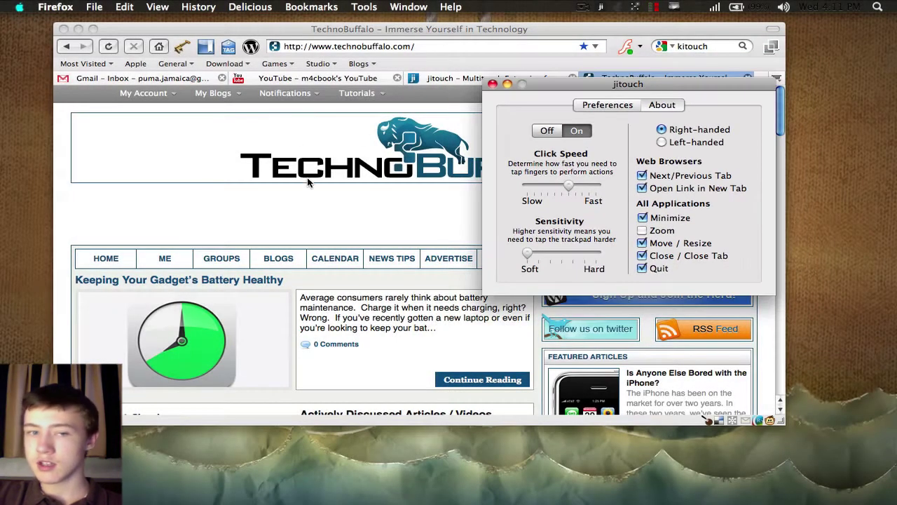
left_click(317, 223)
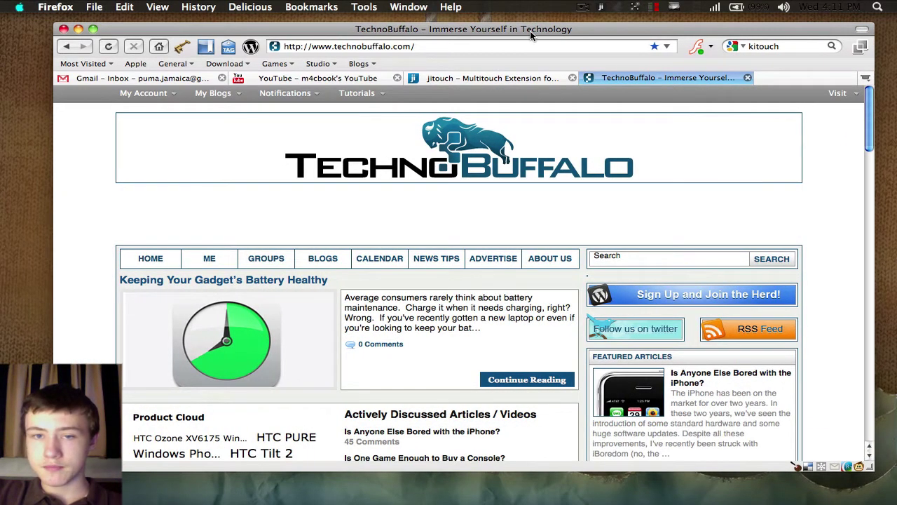
Move the browser window around by its title bar and with the Move / Resize gesture, and widen it slightly.
left_click_drag(530, 31, 515, 32)
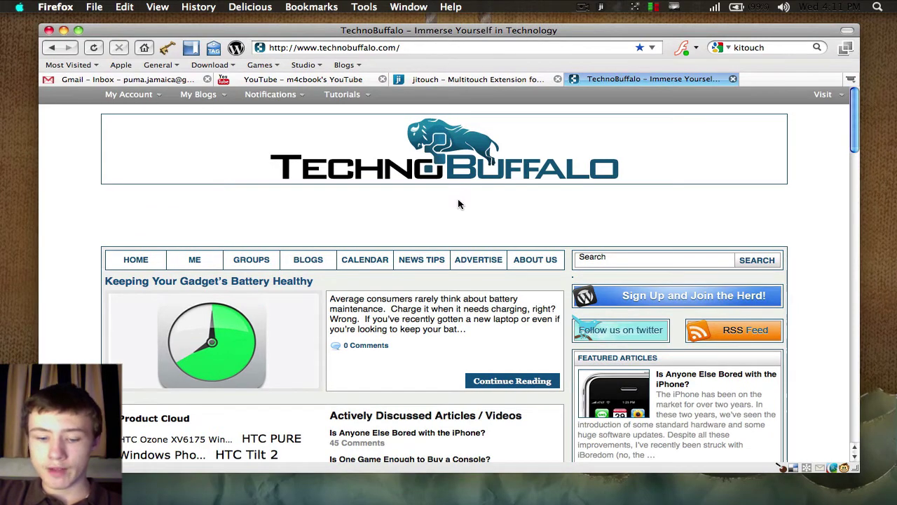
left_click_drag(458, 204, 519, 224)
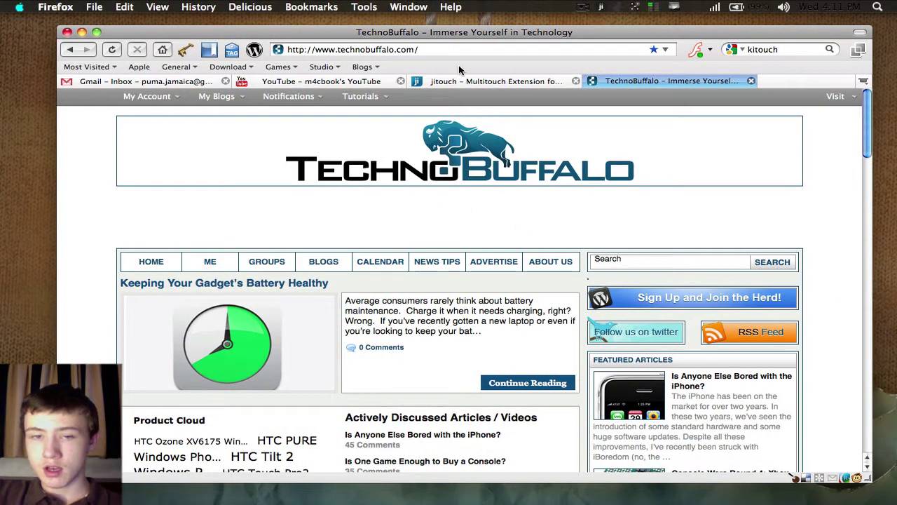
left_click_drag(487, 36, 449, 32)
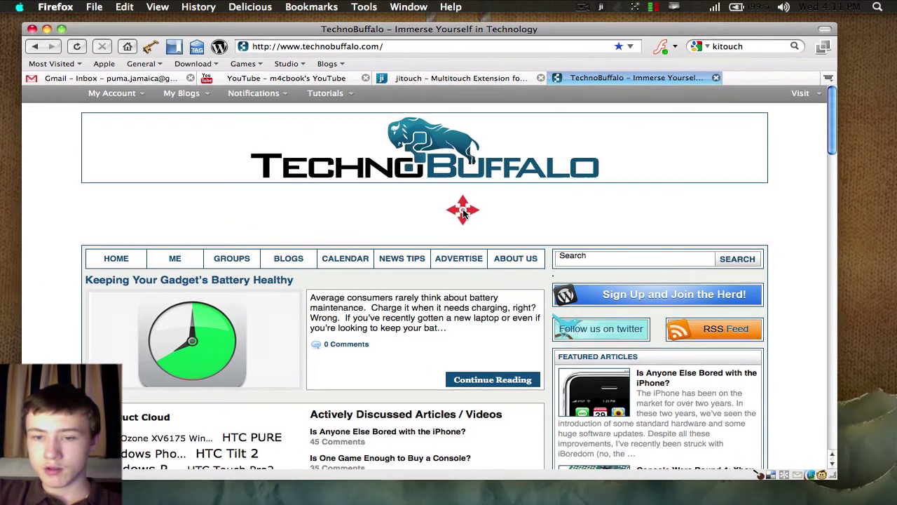
left_click_drag(461, 212, 469, 215)
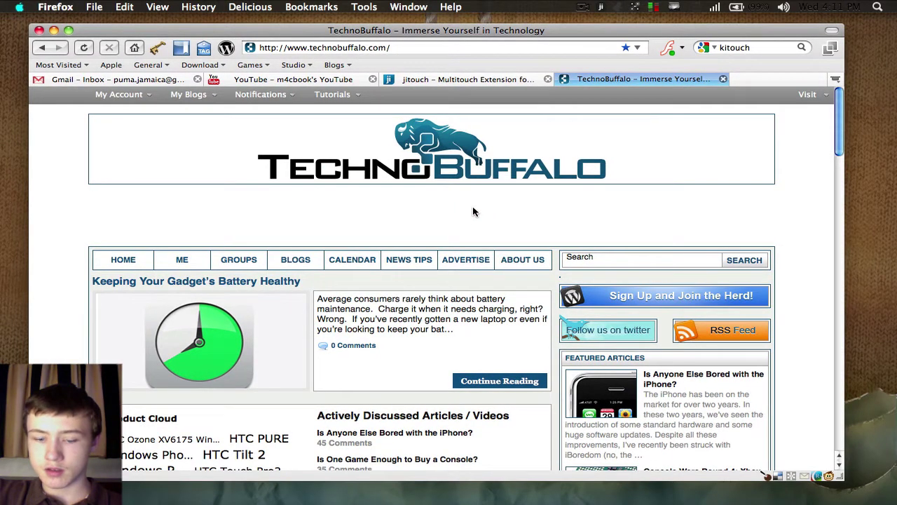
mouse_move(475, 212)
left_mouse_down()
mouse_move(477, 232)
mouse_move(517, 217)
mouse_move(491, 217)
left_mouse_up()
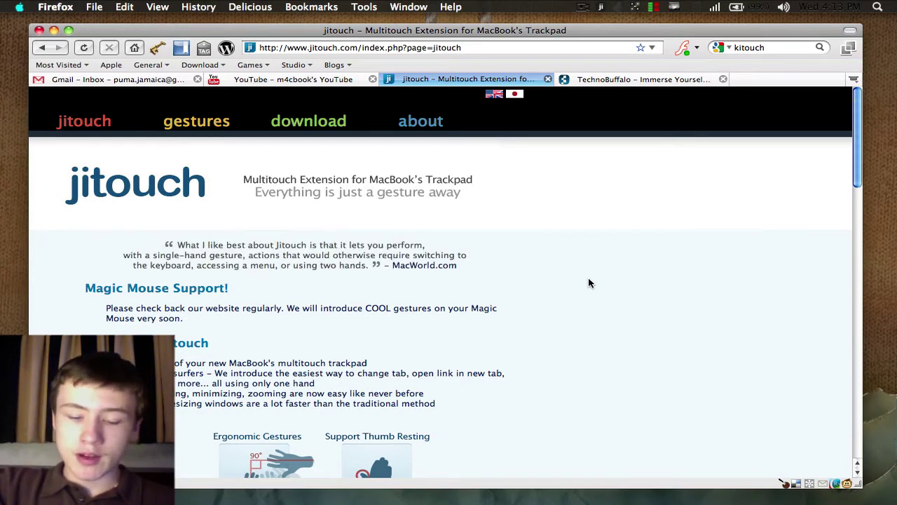
Close the jitouch and TechnoBuffalo tabs, and reopen TechnoBuffalo from the Blogs bookmarks in a new tab.
key("super+w")
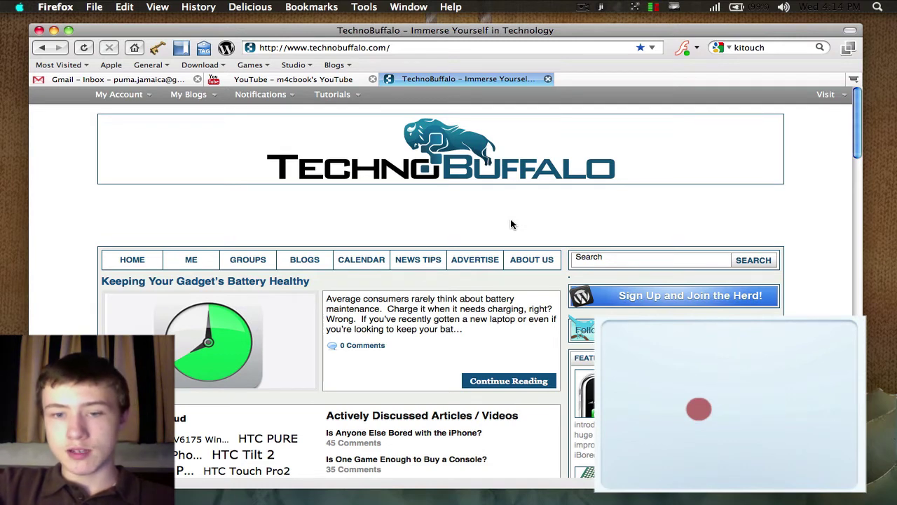
key("super+w")
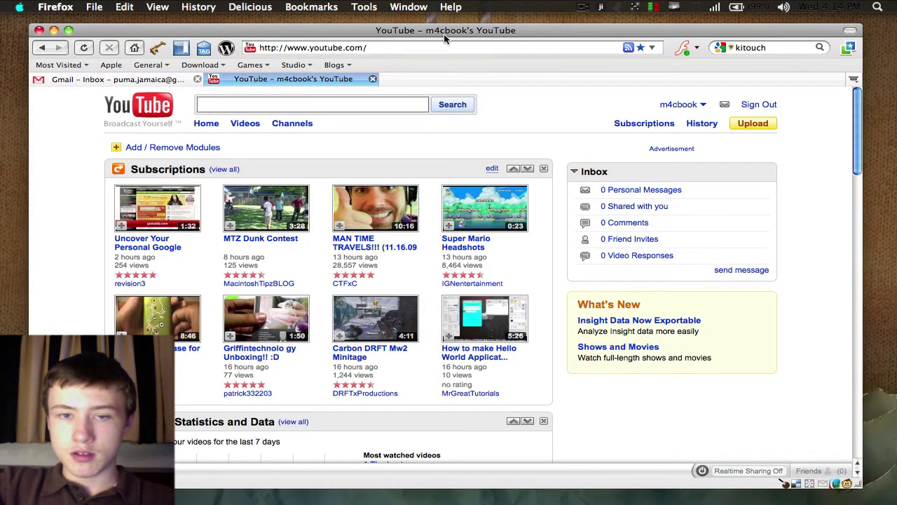
key("super+t")
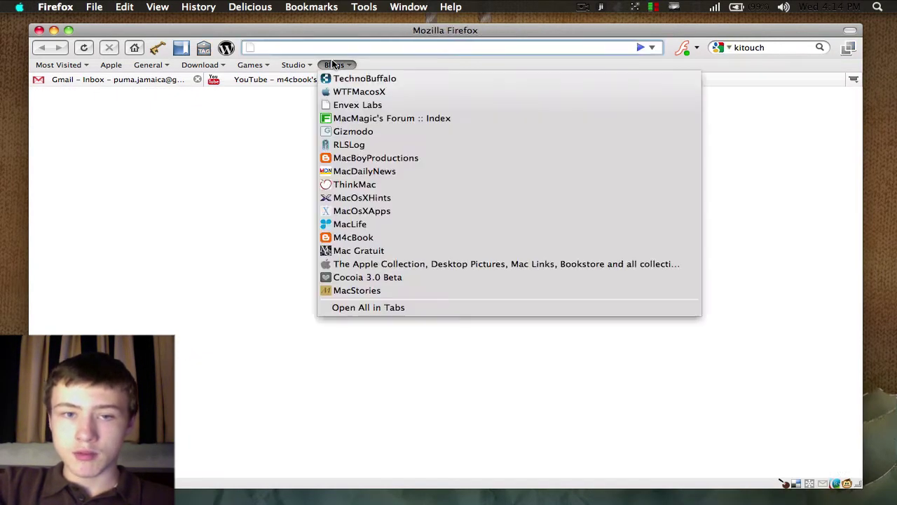
left_click(341, 79)
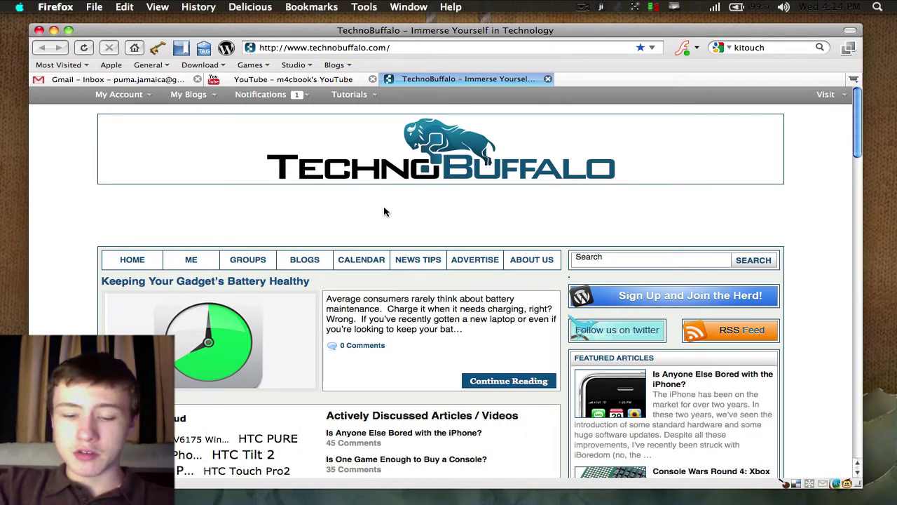
Demonstrate the Quit gesture by requesting to quit Firefox and cancelling the confirmation, five times in a row.
key("super+q")
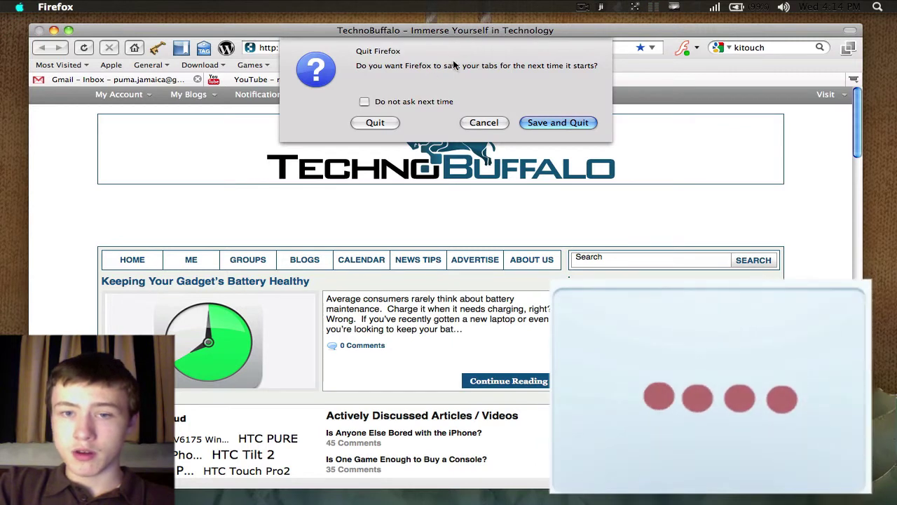
left_click(470, 124)
key("super+q")
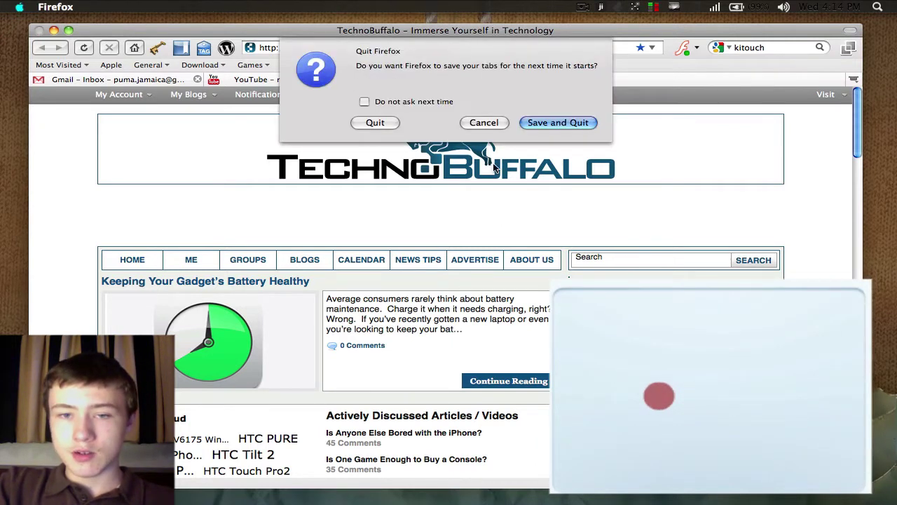
left_click(486, 124)
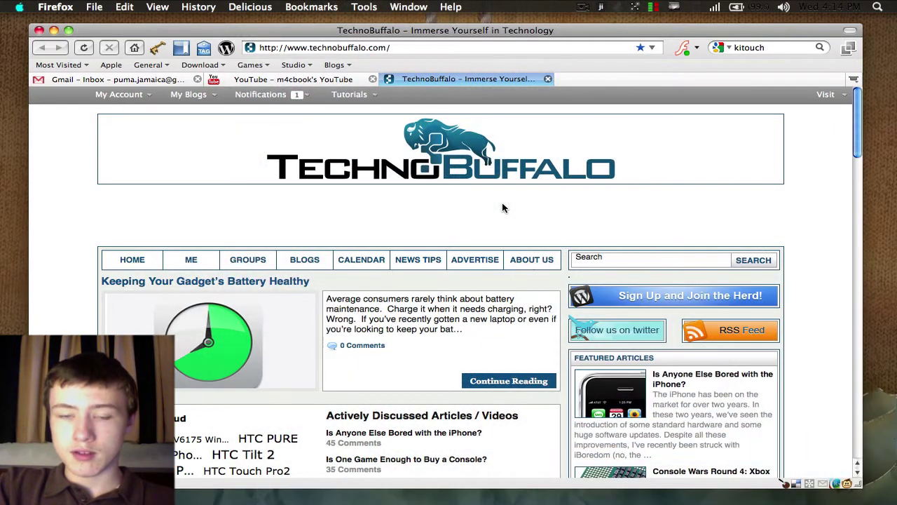
key("super+q")
left_click(478, 123)
key("super+q")
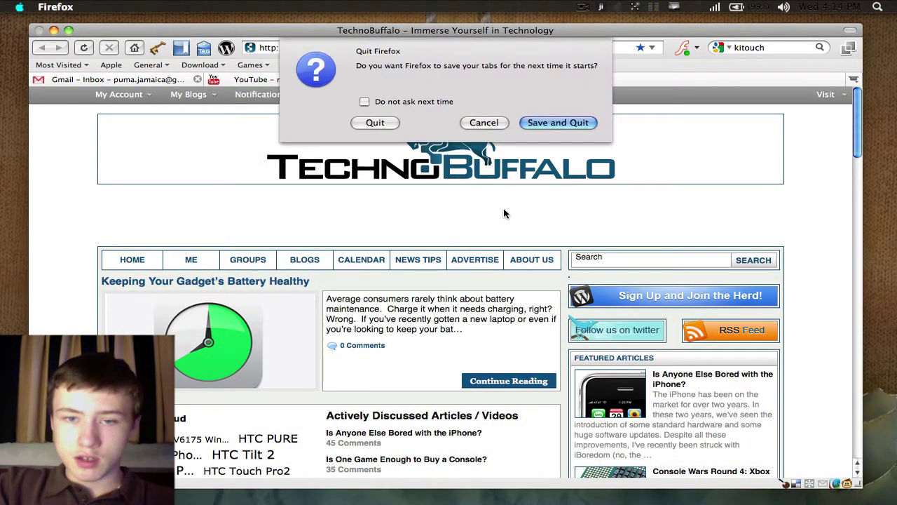
left_click(480, 122)
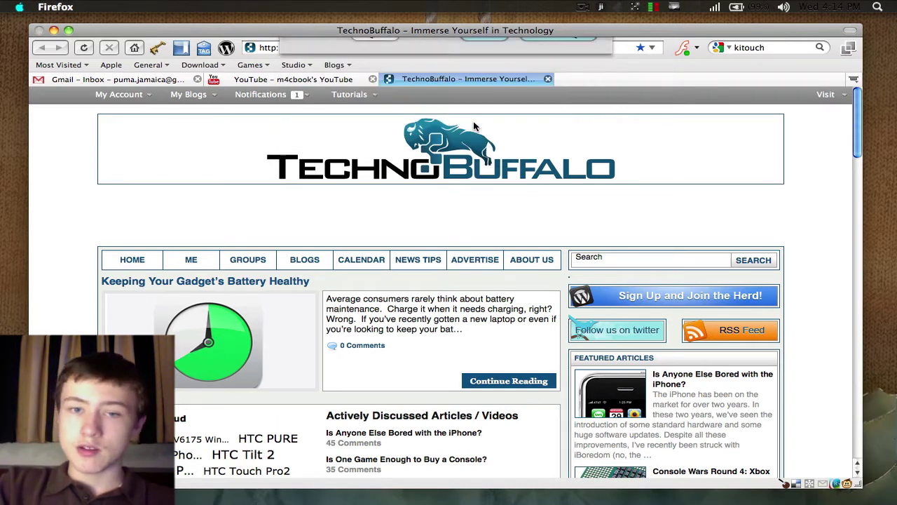
key("super+q")
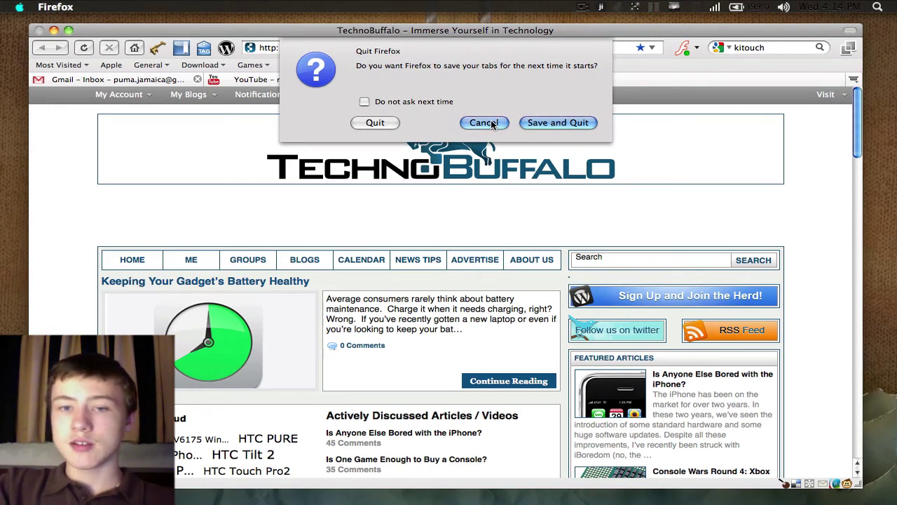
key("Escape")
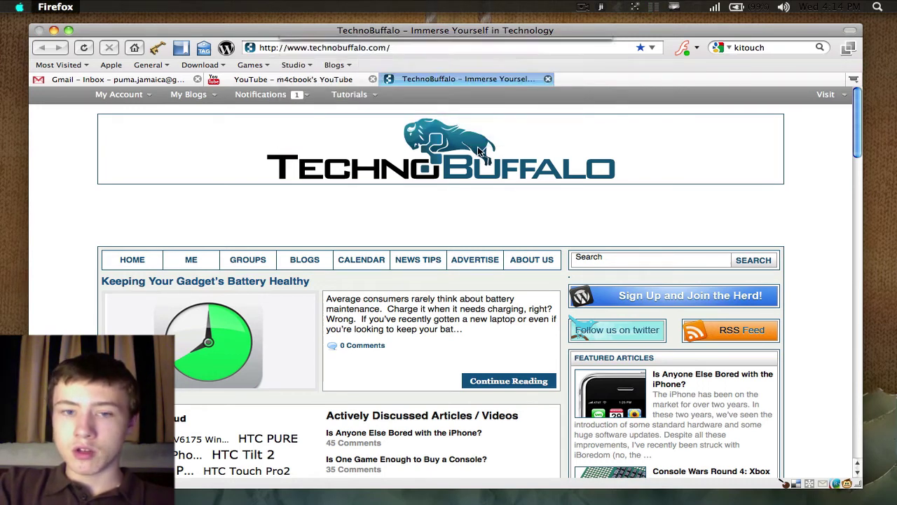
Request to quit Firefox, show all open windows and return to the browser twice, and cancel quitting.
key("super+q")
key("F9")
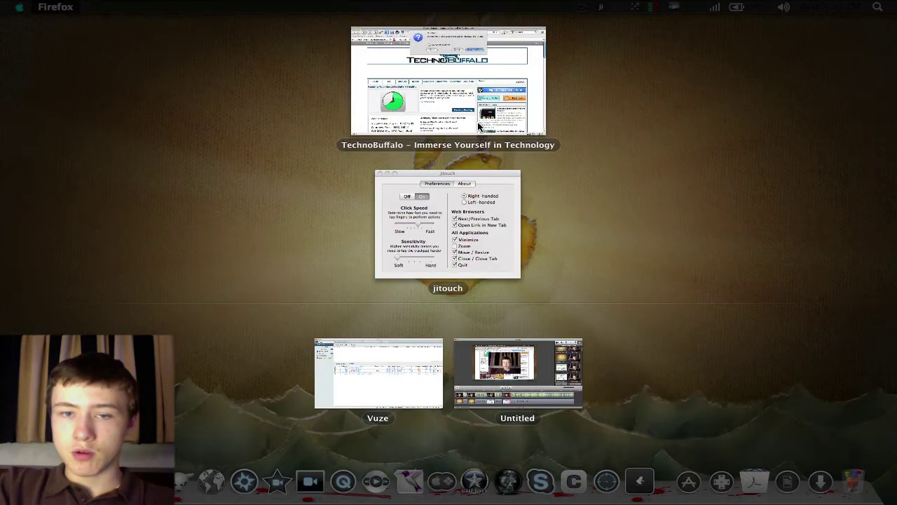
left_click(449, 121)
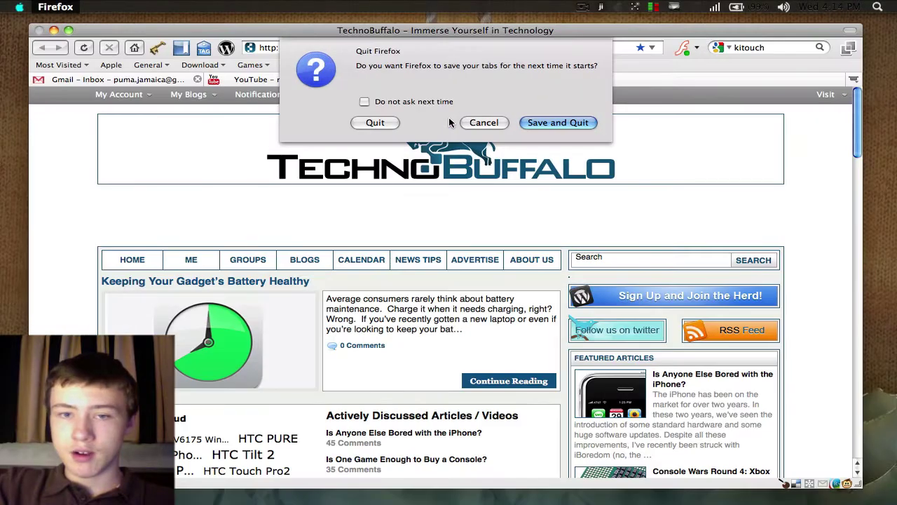
key("F9")
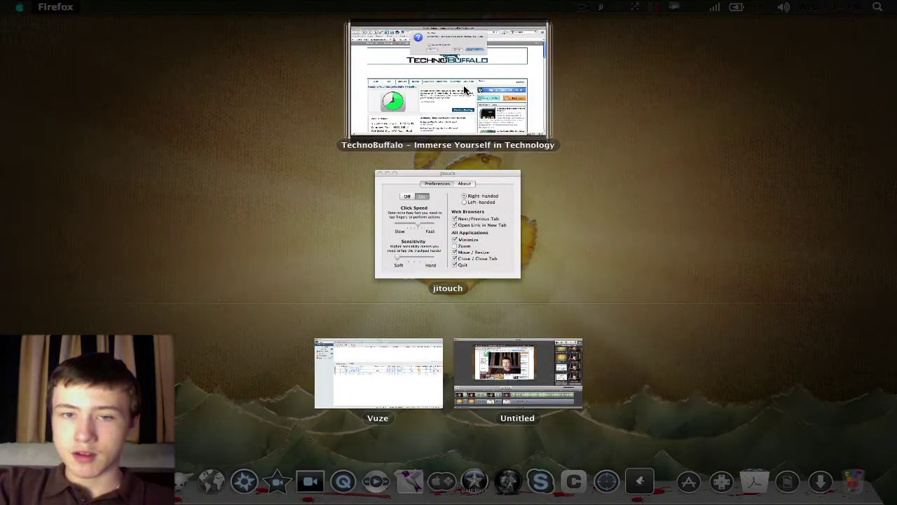
left_click(450, 121)
left_click(489, 125)
Repeat the Quit gesture and cancel each confirmation, showing all open windows once in between.
key("super+q")
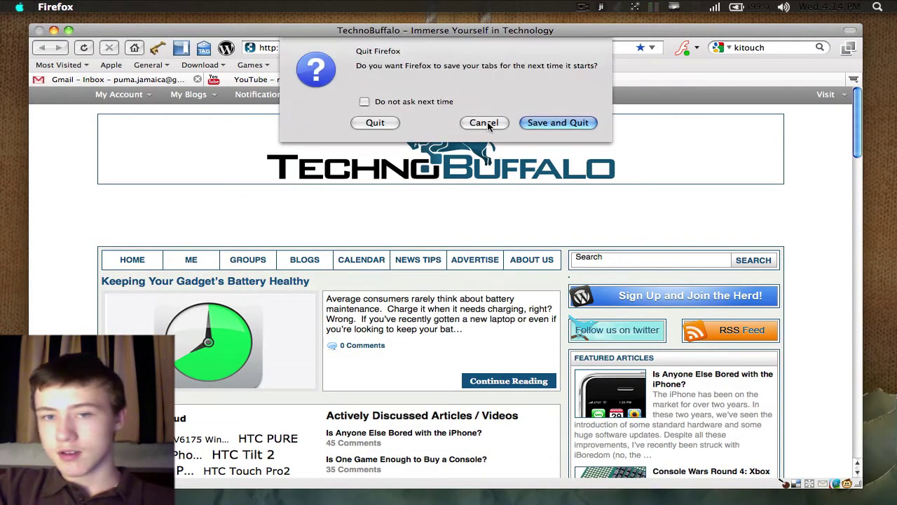
left_click(488, 124)
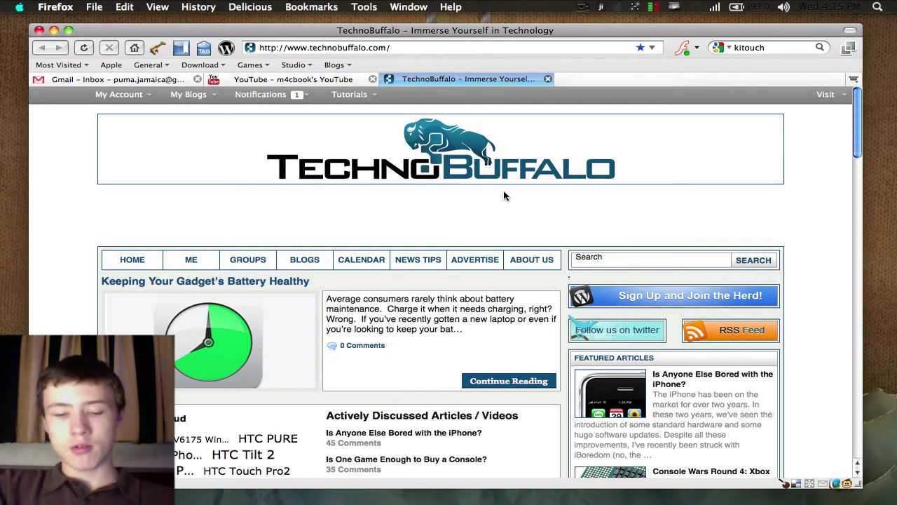
key("F9")
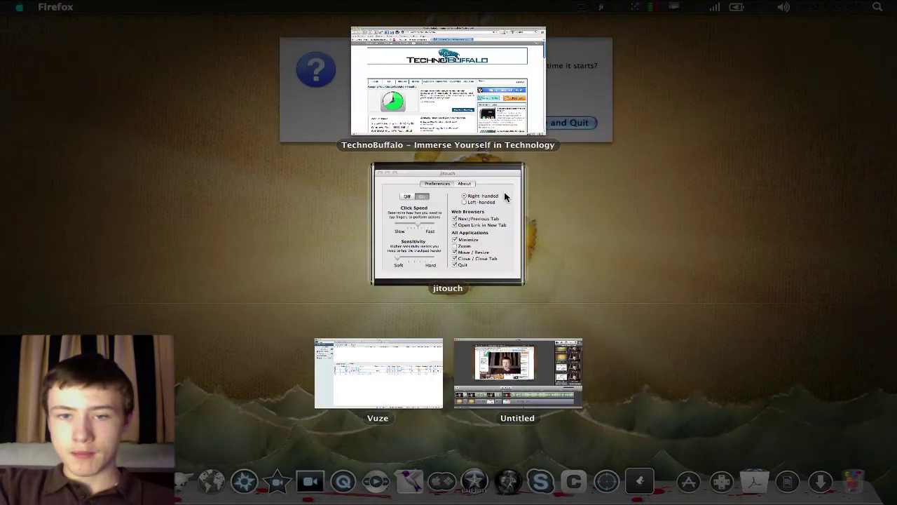
left_click(455, 105)
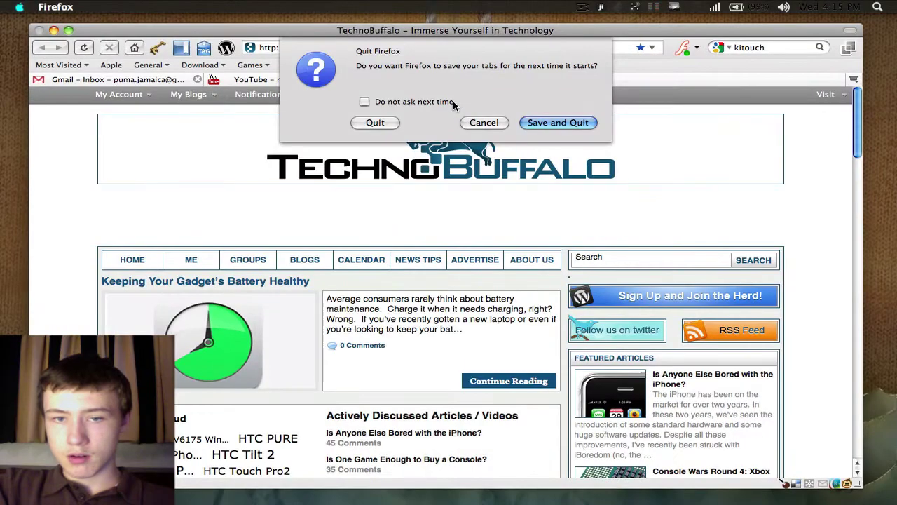
left_click(484, 123)
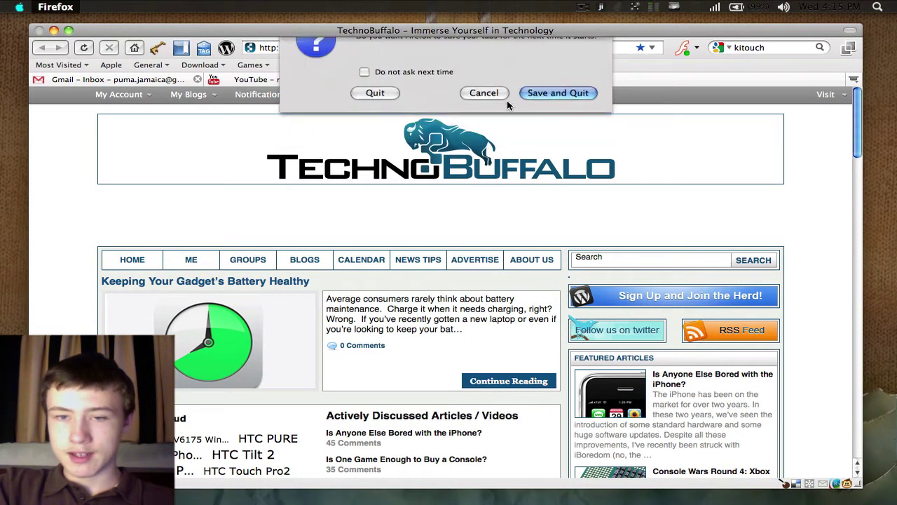
left_click(470, 124)
key("super+q")
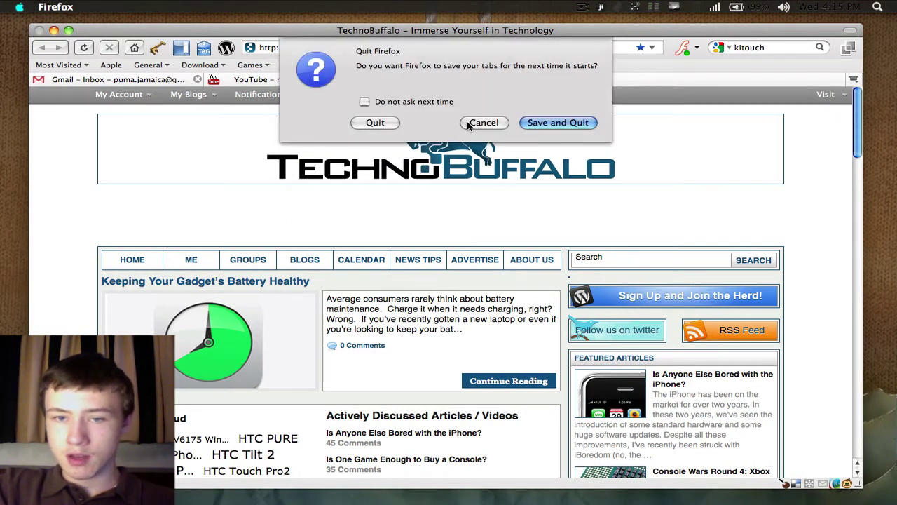
left_click(469, 125)
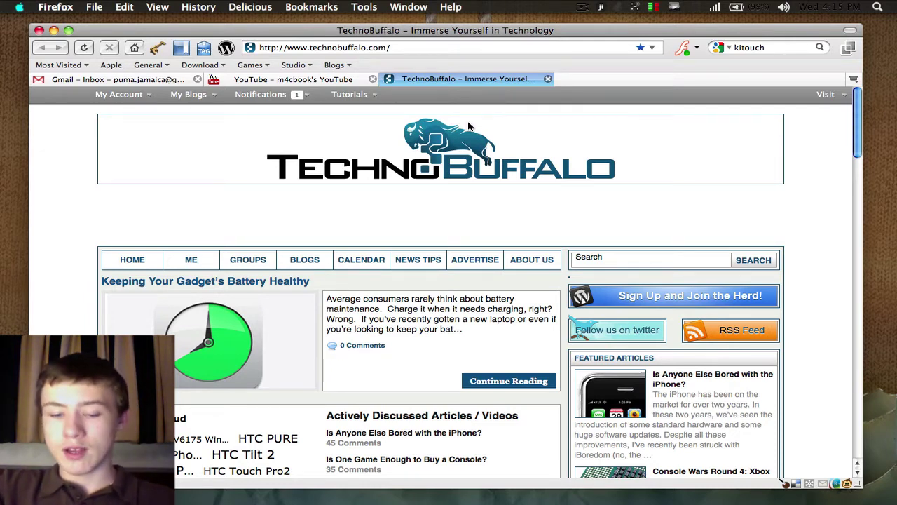
Show all open windows and return to the browser, and bring the jitouch preferences to the front from the window overview.
key("F9")
left_click(430, 107)
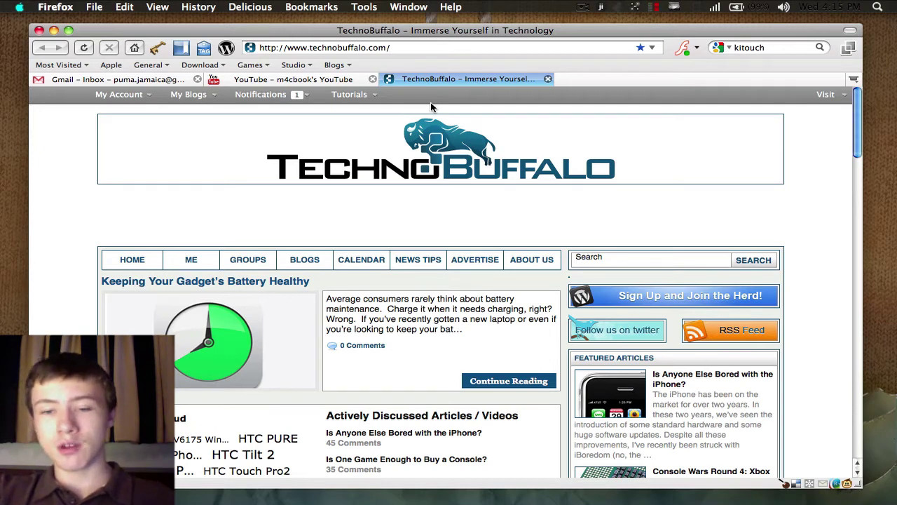
key("F9")
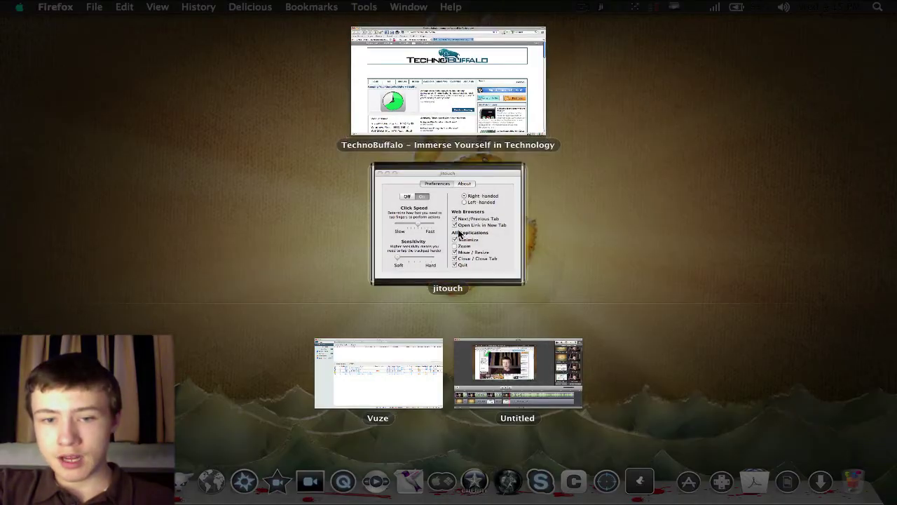
left_click(459, 233)
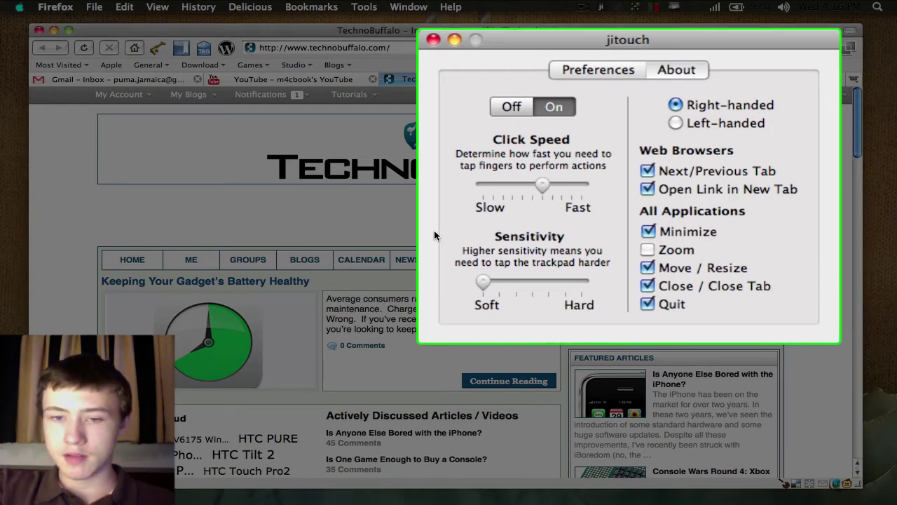
Try the Quit gesture on Firefox once more, and scroll the TechnoBuffalo home page down and back up.
key("super+q")
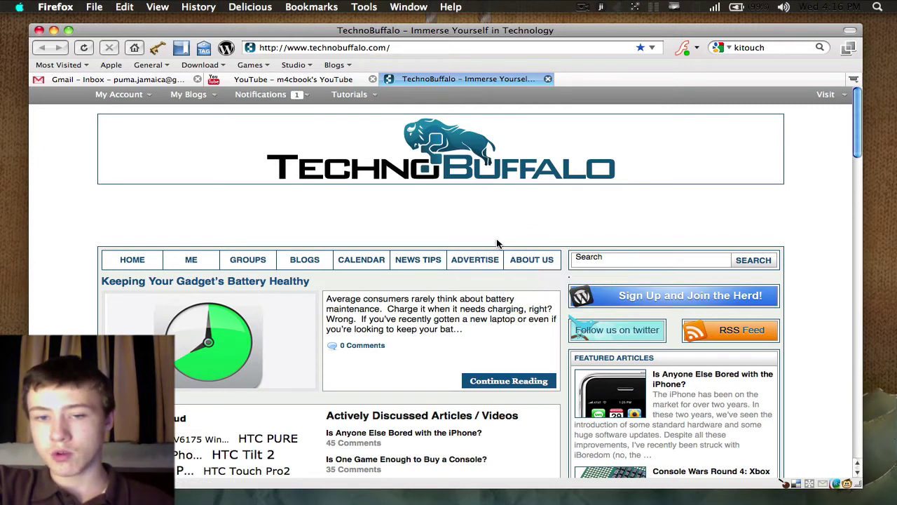
scroll(496, 243, "down", 3)
scroll(497, 242, "up", 3)
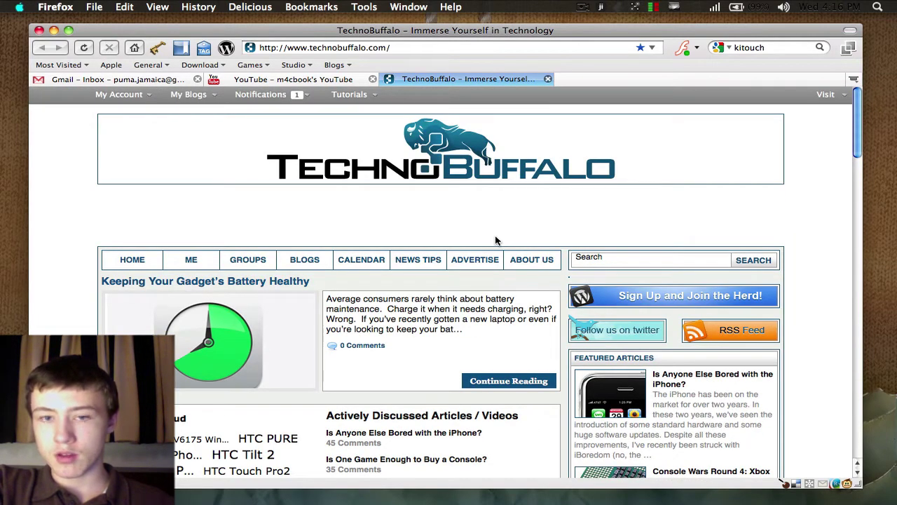
Demonstrate the Next/Previous Tab gesture by switching repeatedly between the YouTube and TechnoBuffalo tabs, ending on TechnoBuffalo.
key("ctrl+shift+Tab")
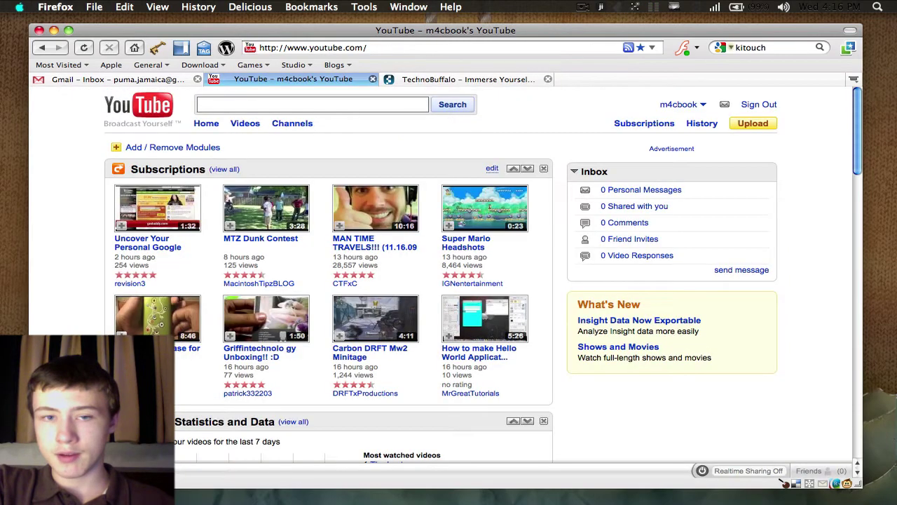
key("ctrl+Tab")
key("ctrl+shift+Tab")
key("ctrl+Tab")
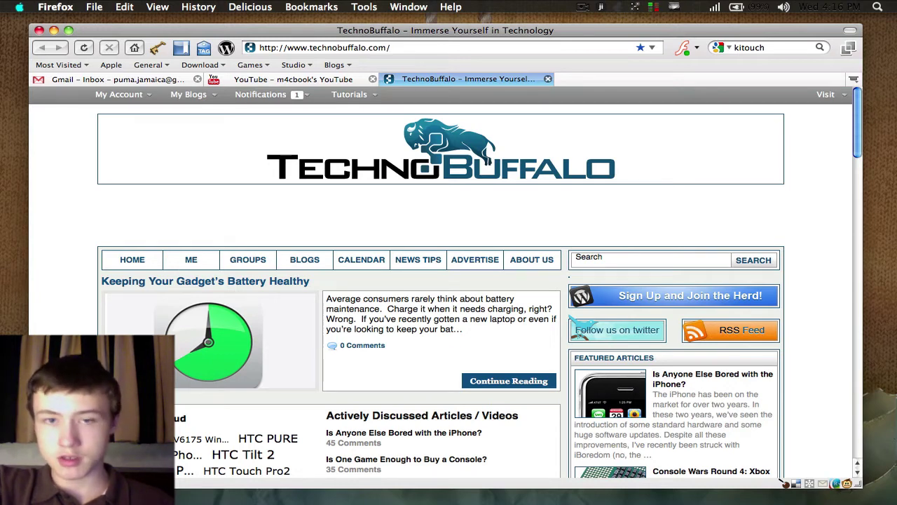
key("ctrl+shift+Tab")
key("ctrl+Tab")
key("ctrl+Tab")
key("ctrl+shift+Tab")
key("ctrl+shift+Tab")
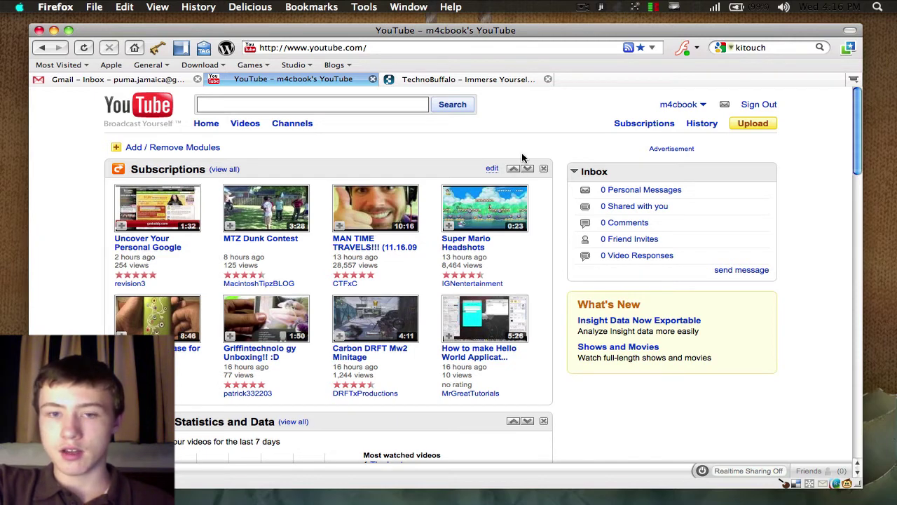
key("ctrl+Tab")
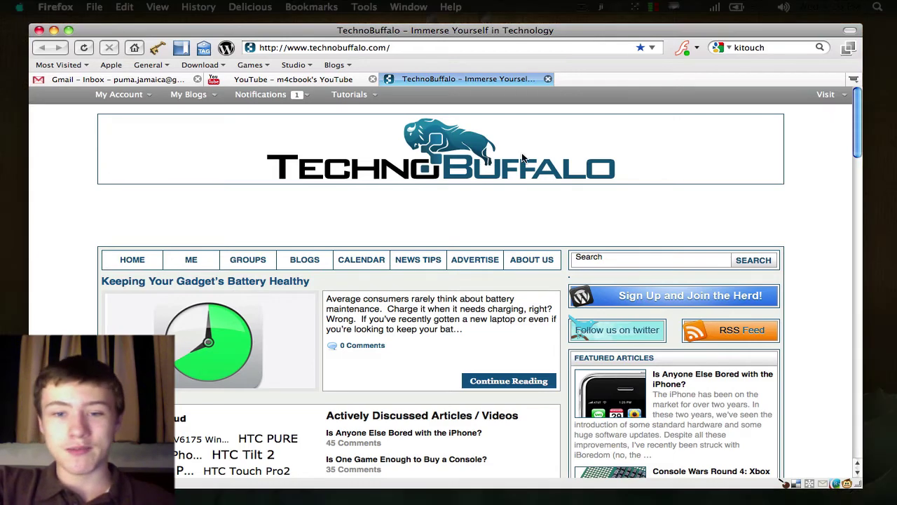
Bring the jitouch preferences to the front from the overview of all windows, and minimize the Firefox window.
key("F9")
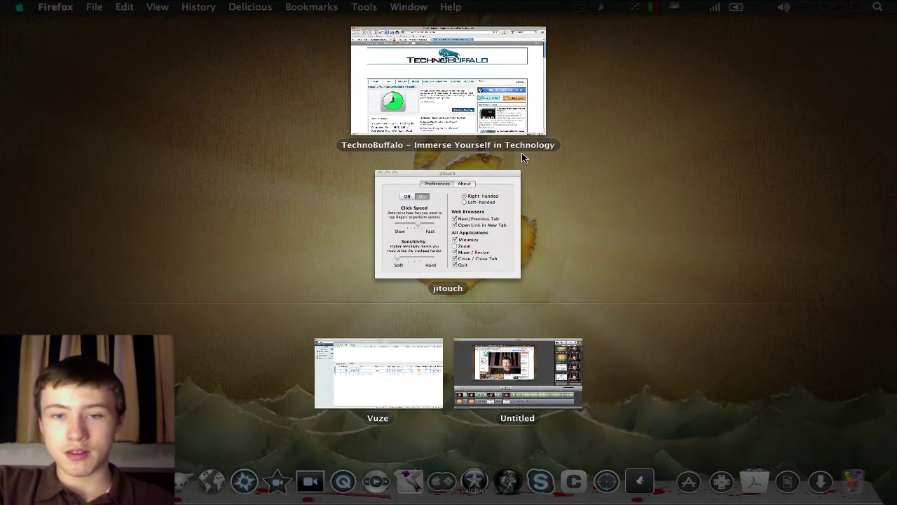
left_click(481, 205)
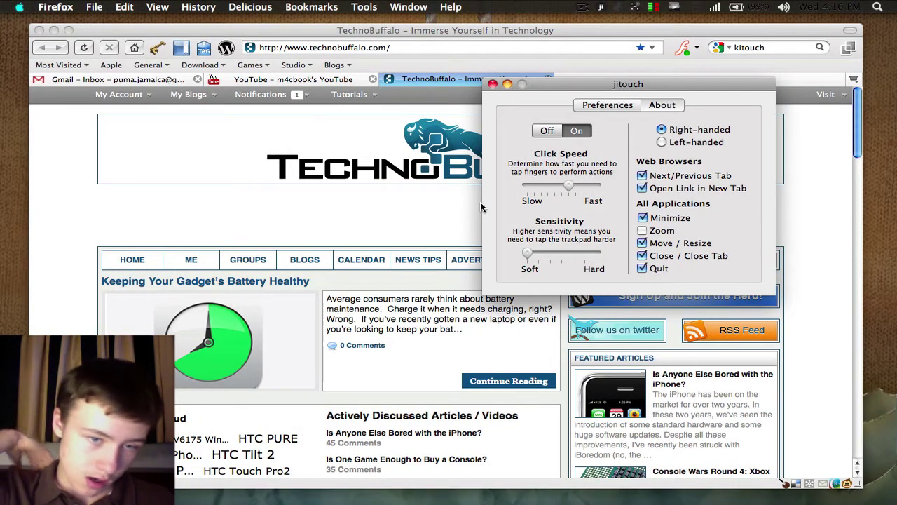
left_click(53, 30)
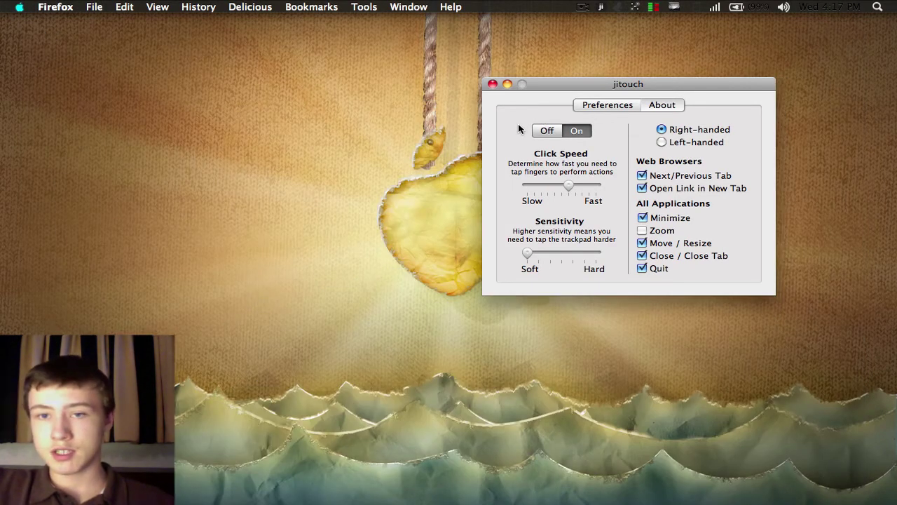